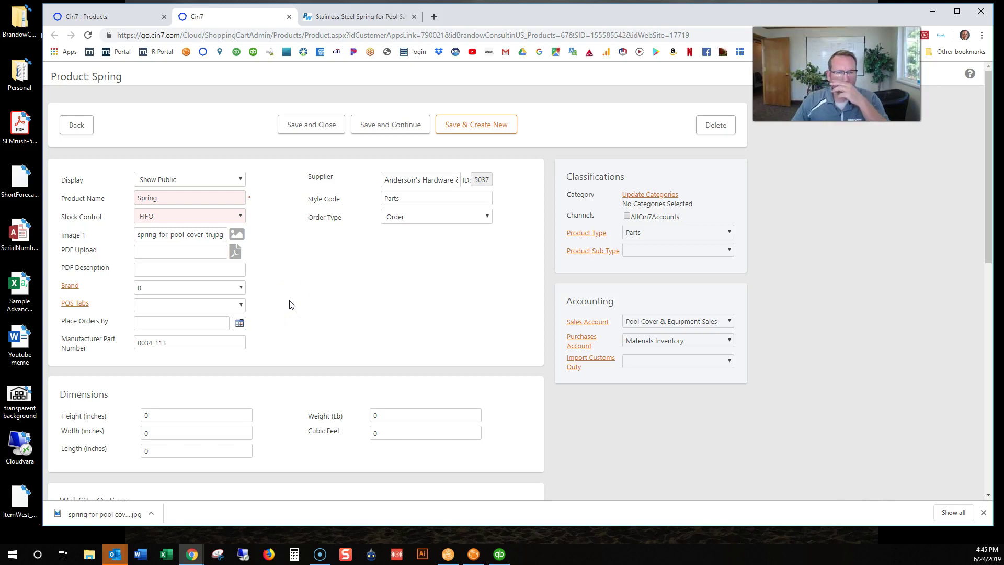
Step: Leave the Spring product for the products list, then expand Products under Settings and Options
{"action": "scroll", "coordinate": [298, 262], "scroll_direction": "down", "scroll_amount": 10}
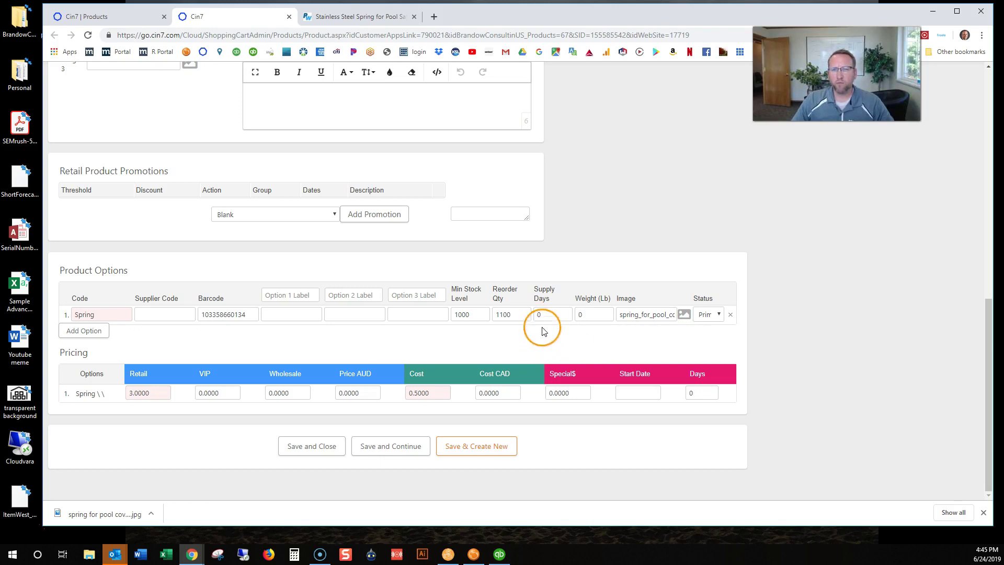
{"action": "left_click", "coordinate": [565, 264]}
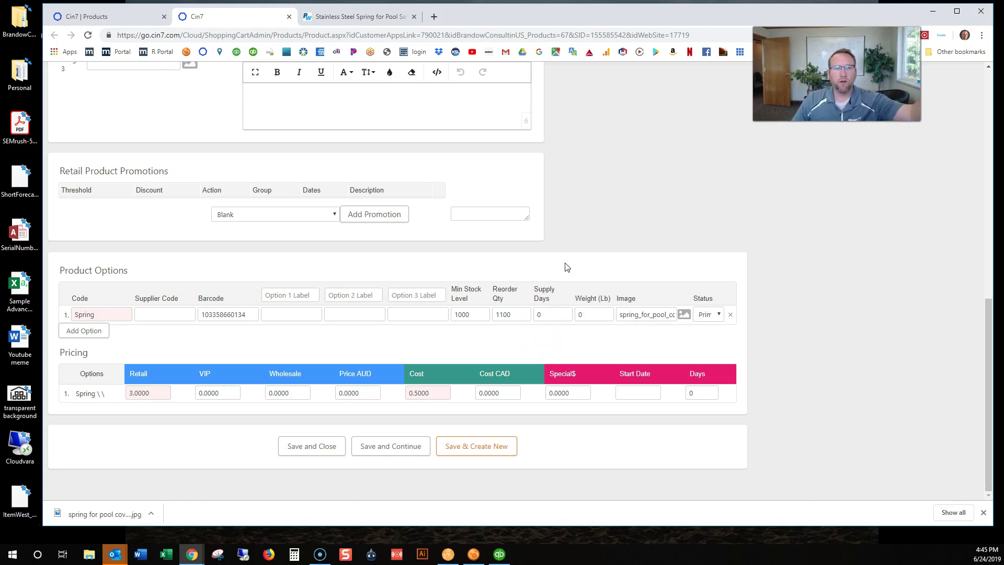
{"action": "left_click", "coordinate": [618, 209]}
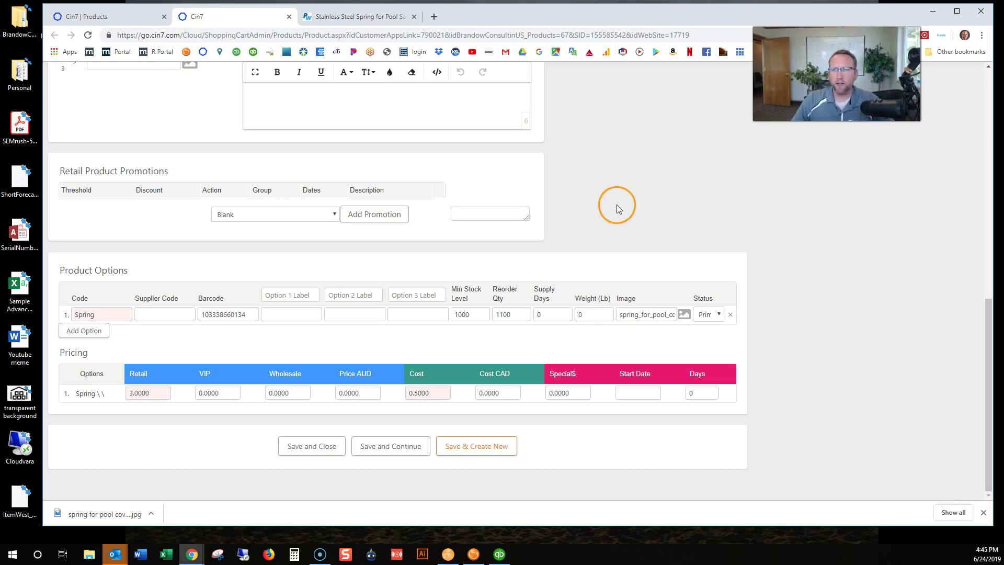
{"action": "scroll", "coordinate": [676, 224], "scroll_direction": "up", "scroll_amount": 10}
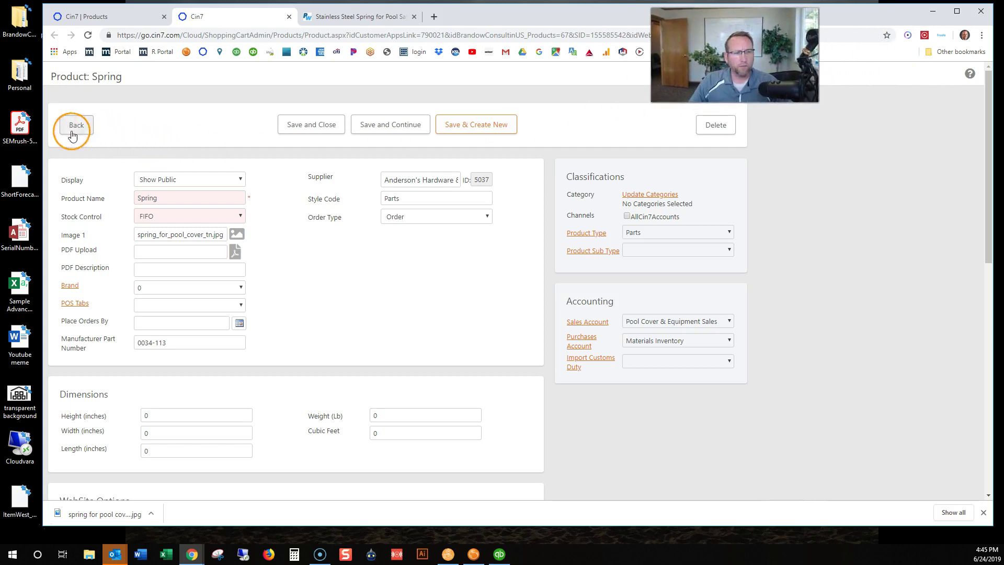
{"action": "scroll", "coordinate": [131, 249], "scroll_direction": "down", "scroll_amount": 7}
{"action": "scroll", "coordinate": [131, 250], "scroll_direction": "up", "scroll_amount": 7}
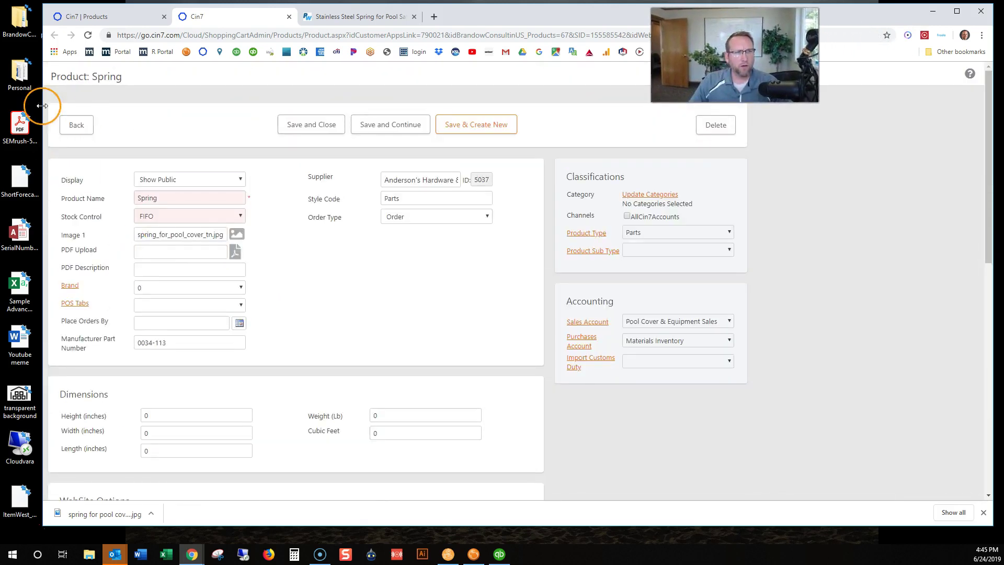
{"action": "left_click", "coordinate": [74, 123]}
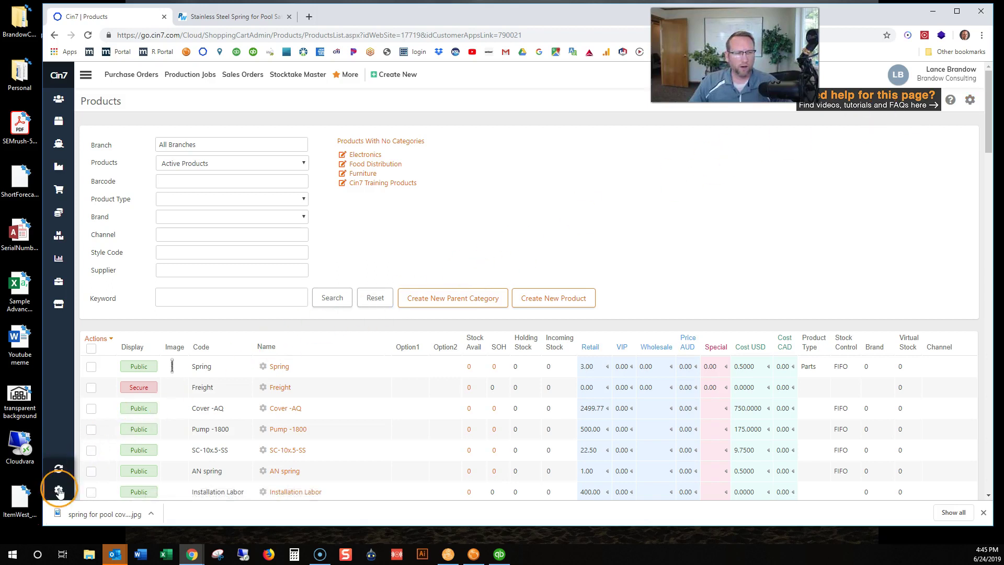
{"action": "left_click", "coordinate": [58, 490]}
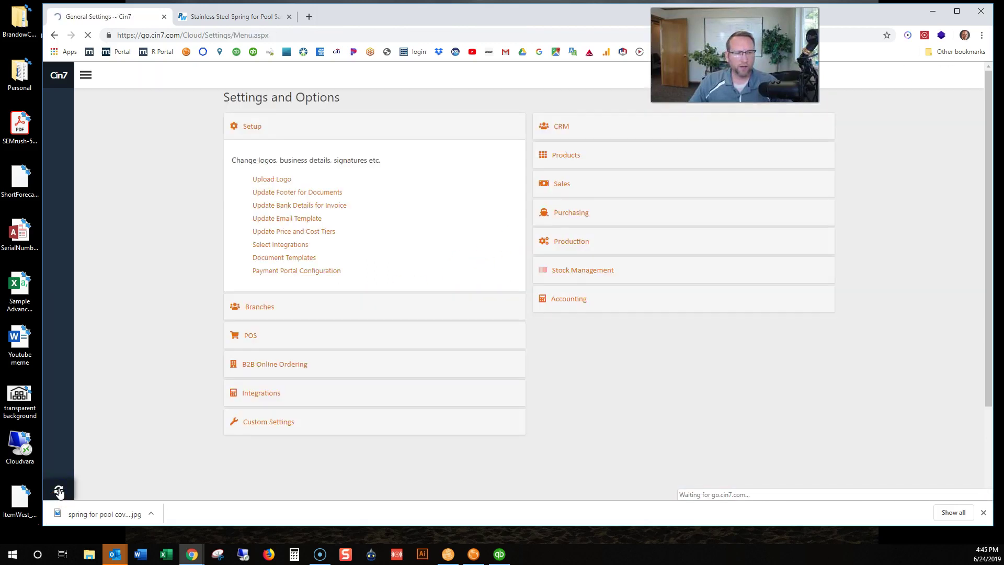
{"action": "left_click", "coordinate": [575, 161]}
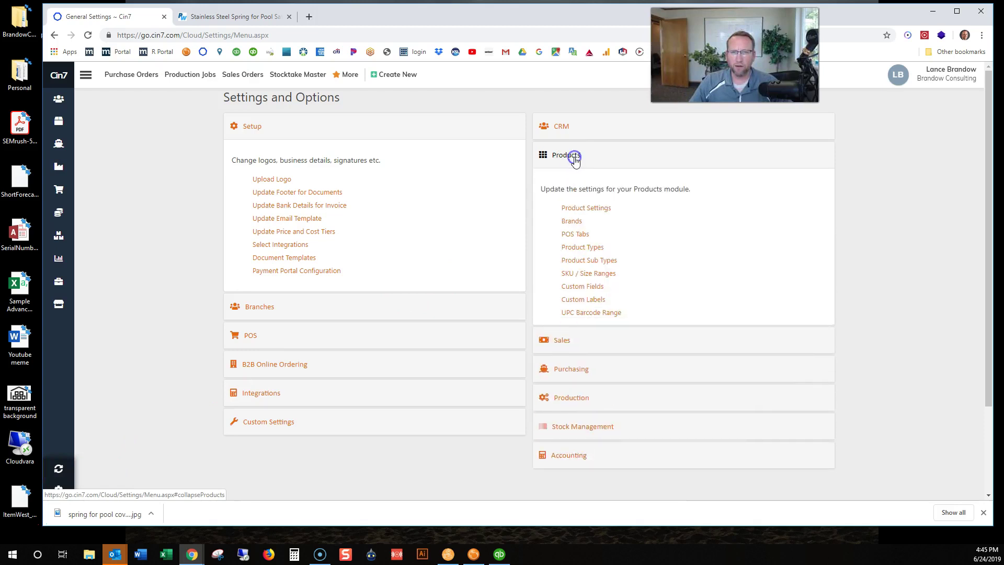
Step: Open the general Product Settings page and look through its options
{"action": "left_click", "coordinate": [586, 209]}
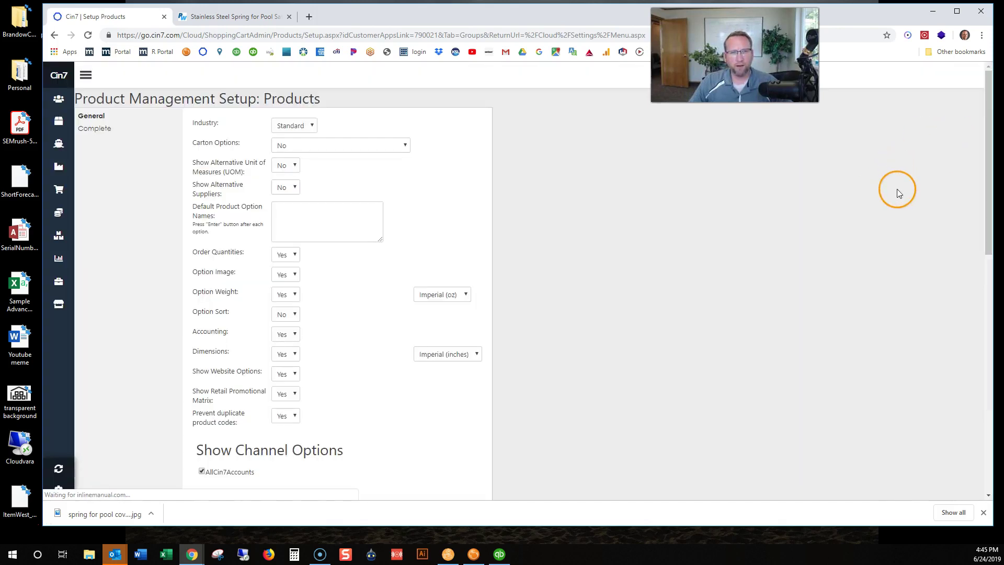
{"action": "scroll", "coordinate": [403, 157], "scroll_direction": "down", "scroll_amount": 2}
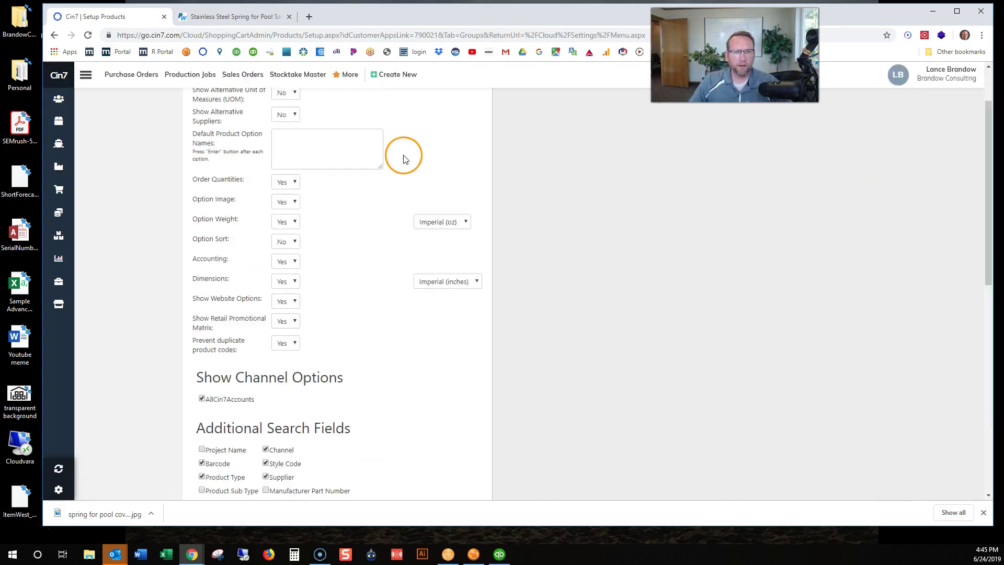
{"action": "scroll", "coordinate": [403, 157], "scroll_direction": "down", "scroll_amount": 6}
{"action": "scroll", "coordinate": [403, 157], "scroll_direction": "down", "scroll_amount": 2}
{"action": "scroll", "coordinate": [403, 159], "scroll_direction": "down", "scroll_amount": 2}
{"action": "scroll", "coordinate": [404, 158], "scroll_direction": "up", "scroll_amount": 1}
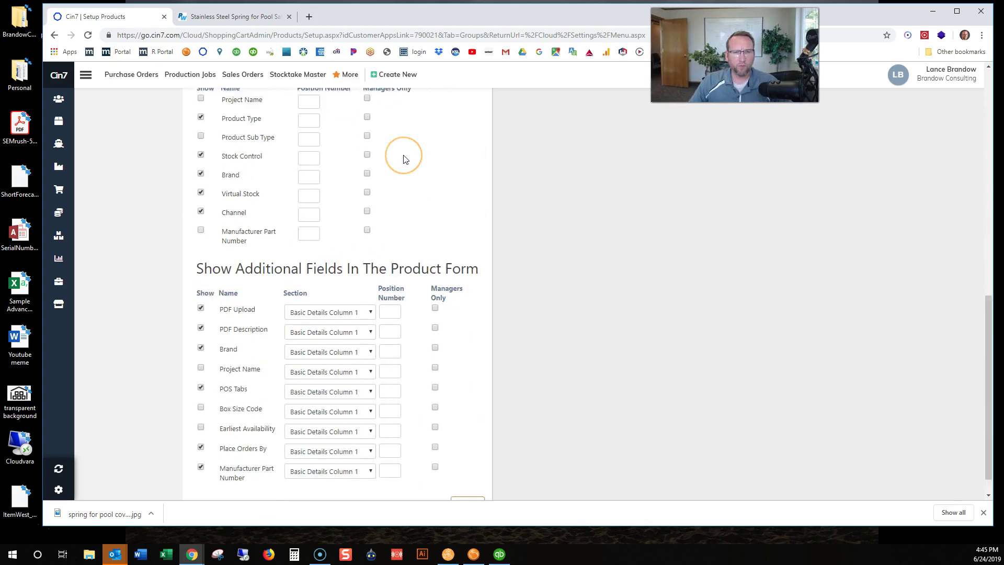
{"action": "scroll", "coordinate": [405, 159], "scroll_direction": "up", "scroll_amount": 2}
{"action": "scroll", "coordinate": [404, 159], "scroll_direction": "up", "scroll_amount": 3}
{"action": "scroll", "coordinate": [403, 159], "scroll_direction": "up", "scroll_amount": 2}
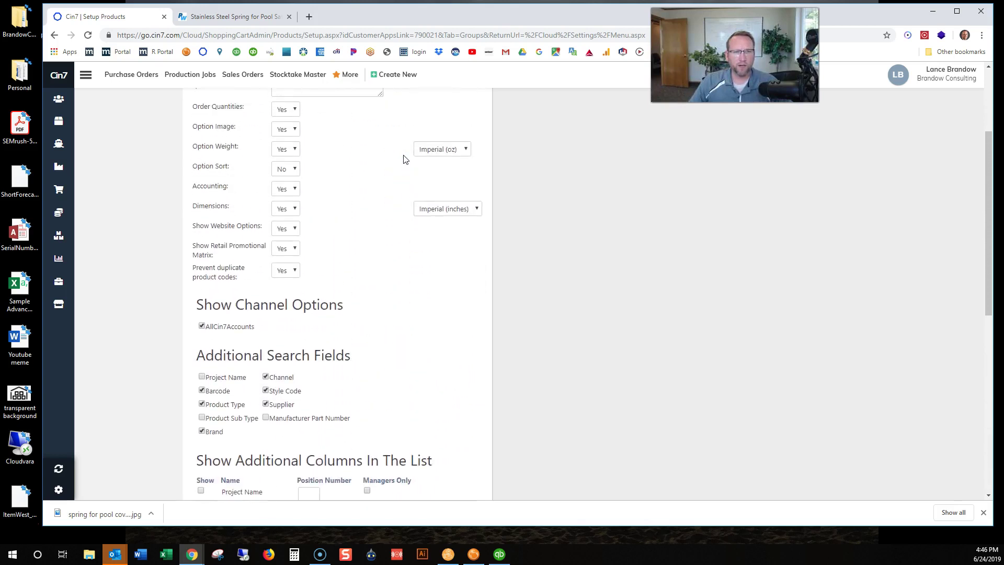
{"action": "scroll", "coordinate": [404, 159], "scroll_direction": "up", "scroll_amount": 2}
{"action": "scroll", "coordinate": [403, 159], "scroll_direction": "up", "scroll_amount": 1}
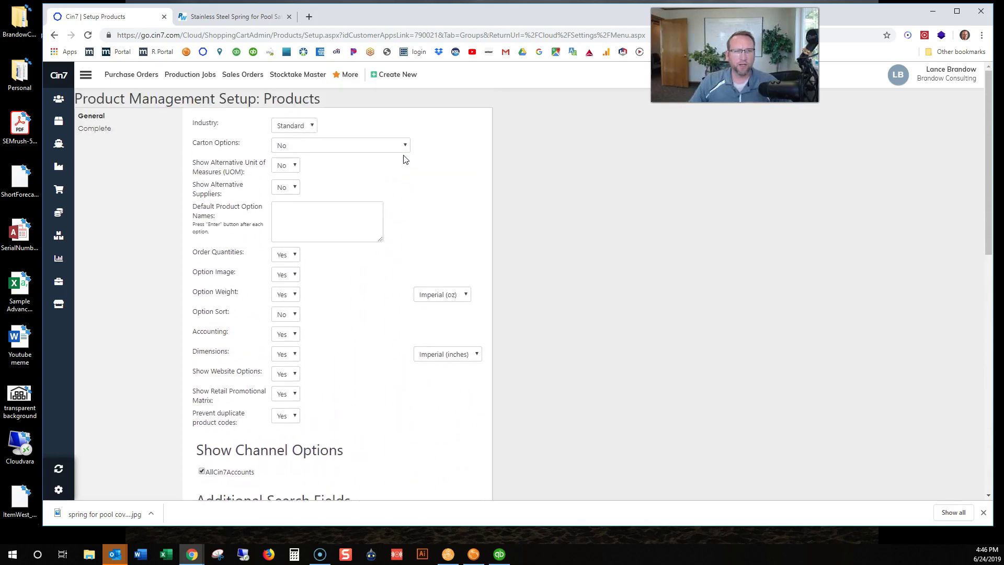
{"action": "left_click", "coordinate": [361, 159]}
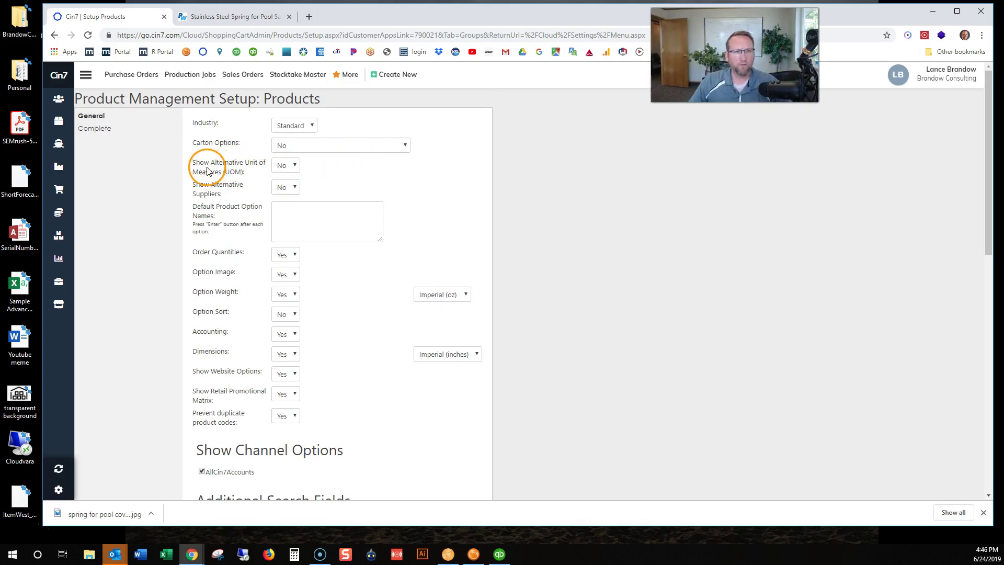
Step: Set Show Alternative Unit of Measures (UOM) to Yes and save the product settings
{"action": "left_click", "coordinate": [296, 166]}
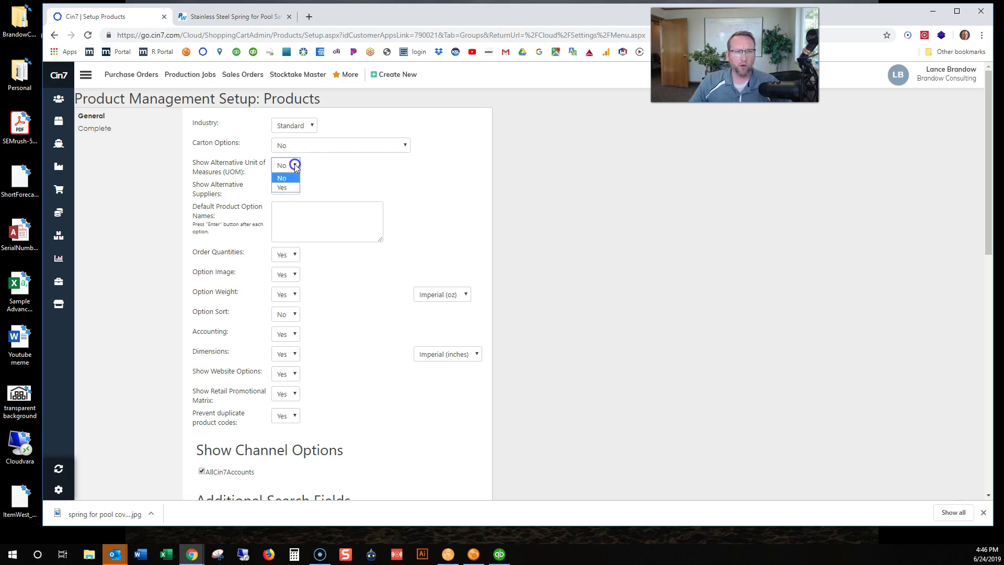
{"action": "left_click", "coordinate": [291, 188]}
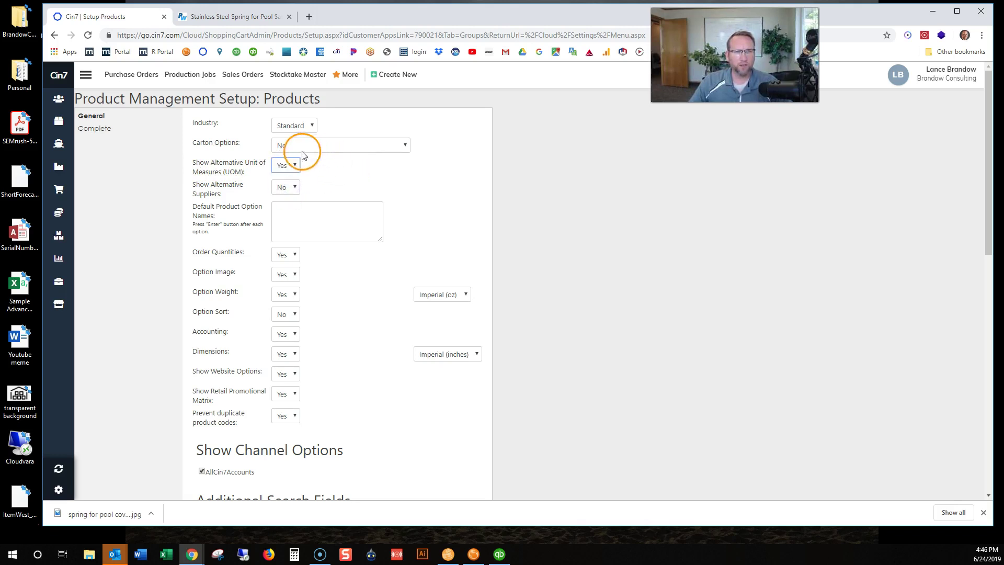
{"action": "scroll", "coordinate": [386, 164], "scroll_direction": "down", "scroll_amount": 8}
{"action": "scroll", "coordinate": [385, 163], "scroll_direction": "down", "scroll_amount": 3}
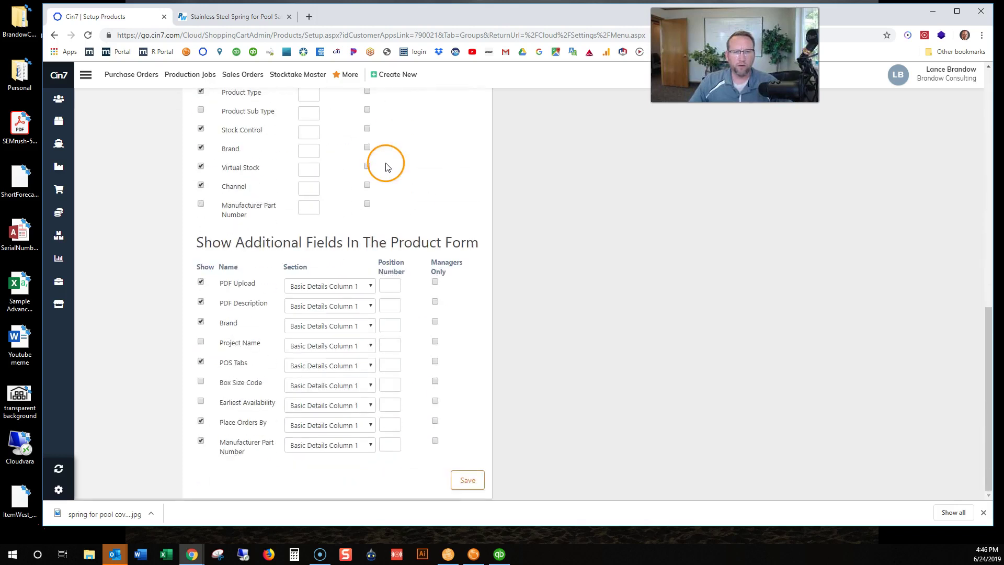
{"action": "left_click", "coordinate": [472, 482]}
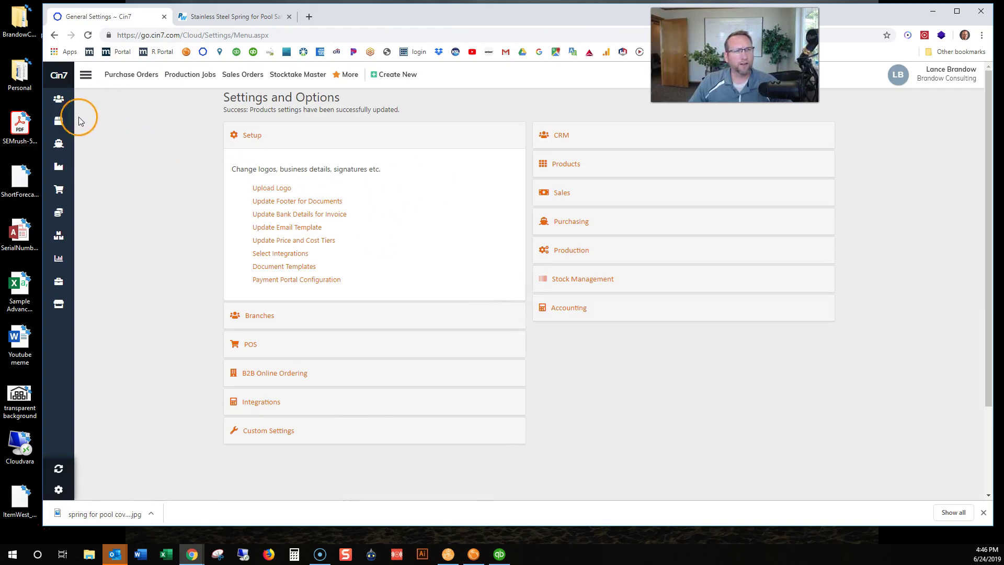
Step: Open the Spring product from Products and add a new unit-of-measure row
{"action": "left_click", "coordinate": [59, 126]}
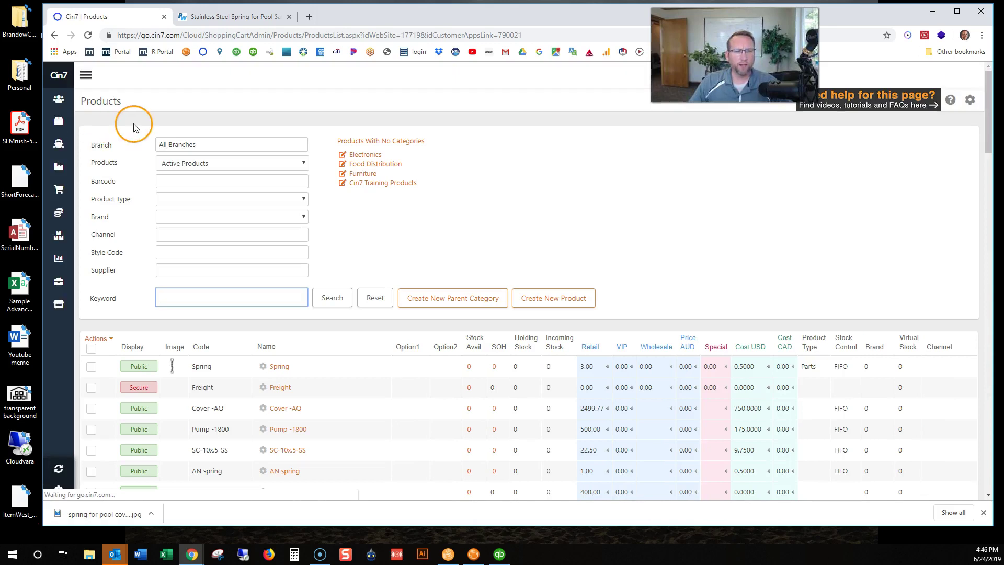
{"action": "left_click", "coordinate": [280, 367]}
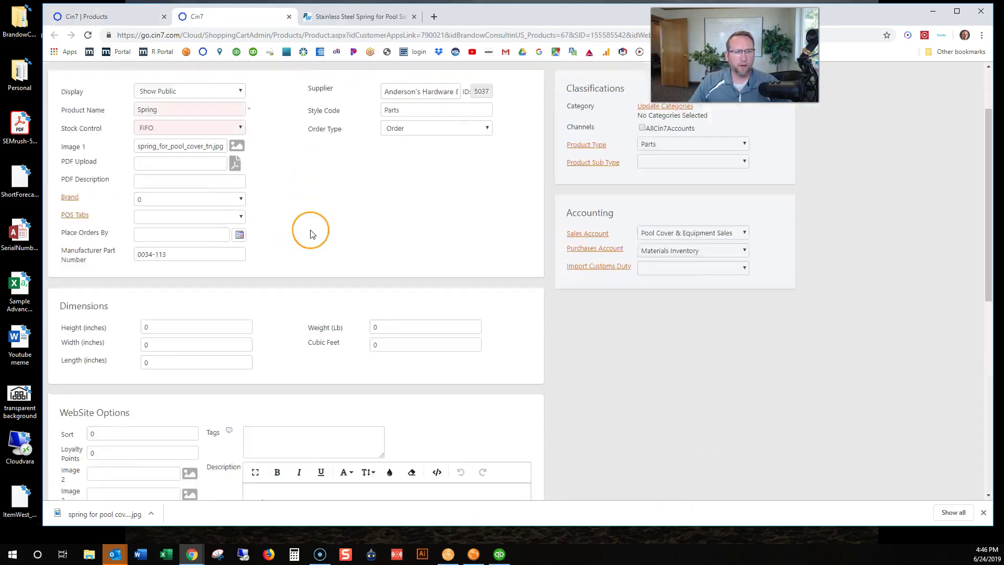
{"action": "scroll", "coordinate": [309, 228], "scroll_direction": "down", "scroll_amount": 3}
{"action": "scroll", "coordinate": [311, 230], "scroll_direction": "down", "scroll_amount": 4}
{"action": "scroll", "coordinate": [311, 230], "scroll_direction": "down", "scroll_amount": 2}
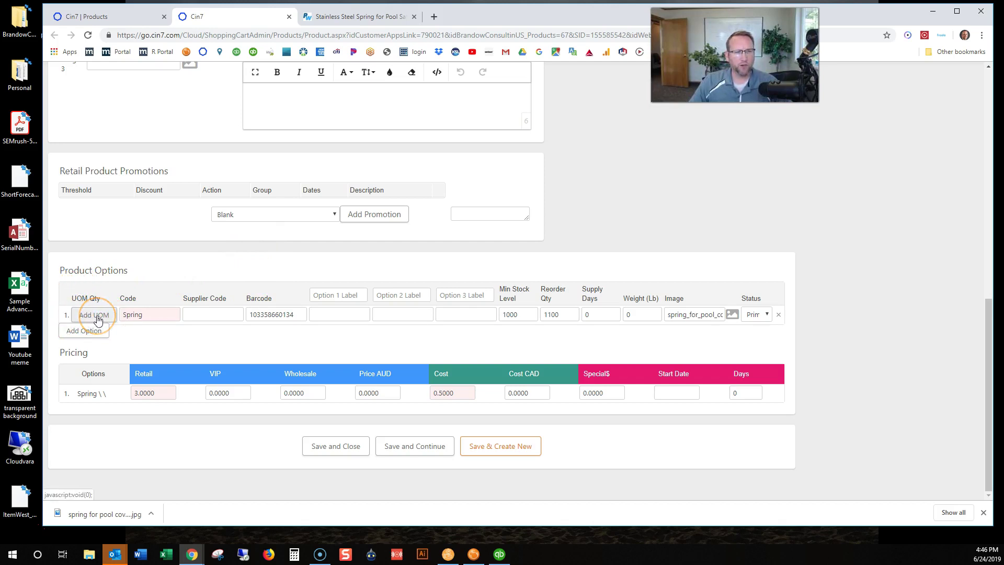
{"action": "left_click", "coordinate": [96, 315]}
{"action": "type", "text": "12"}
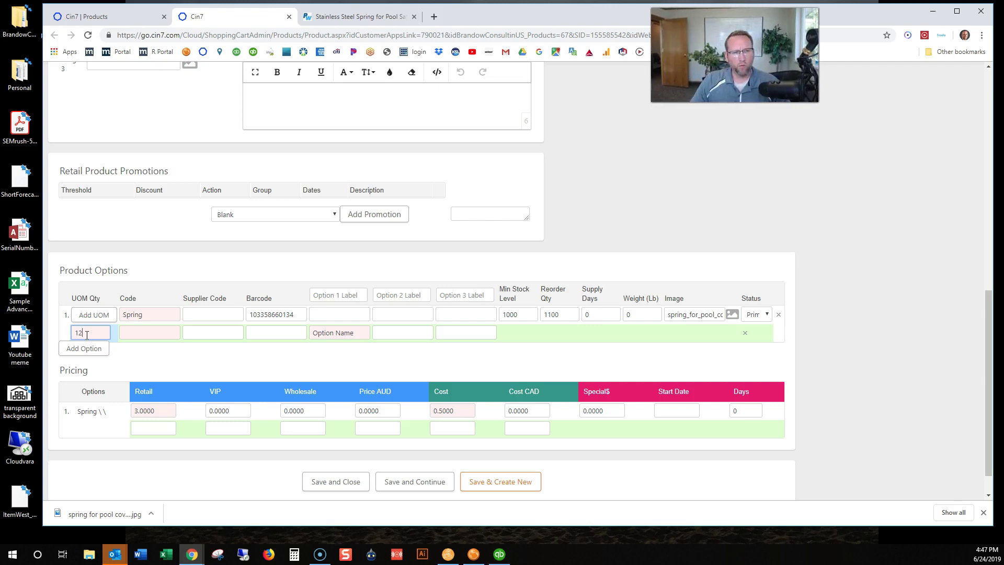
{"action": "key", "text": "Tab"}
{"action": "type", "text": "Dozen"}
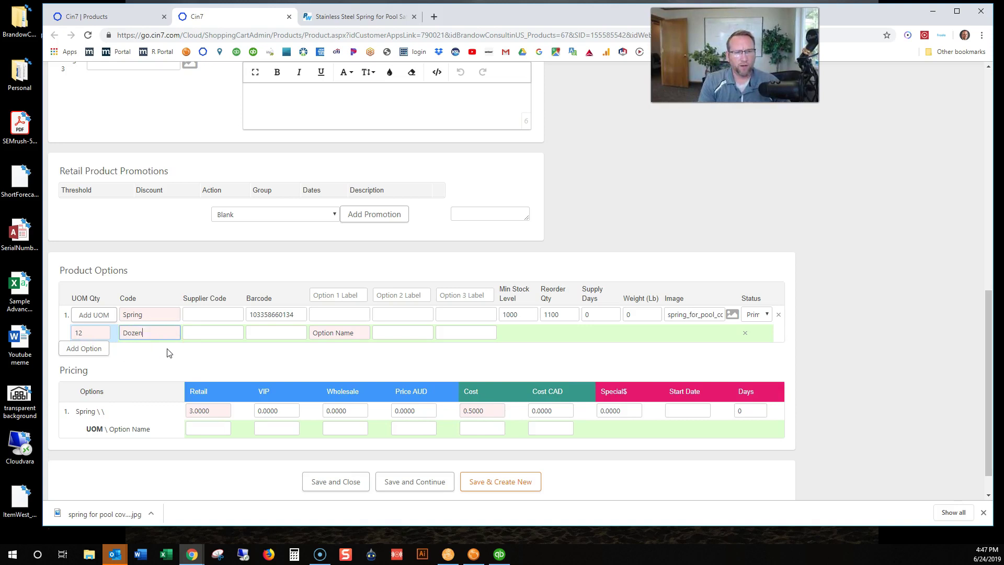
{"action": "key", "text": "Tab"}
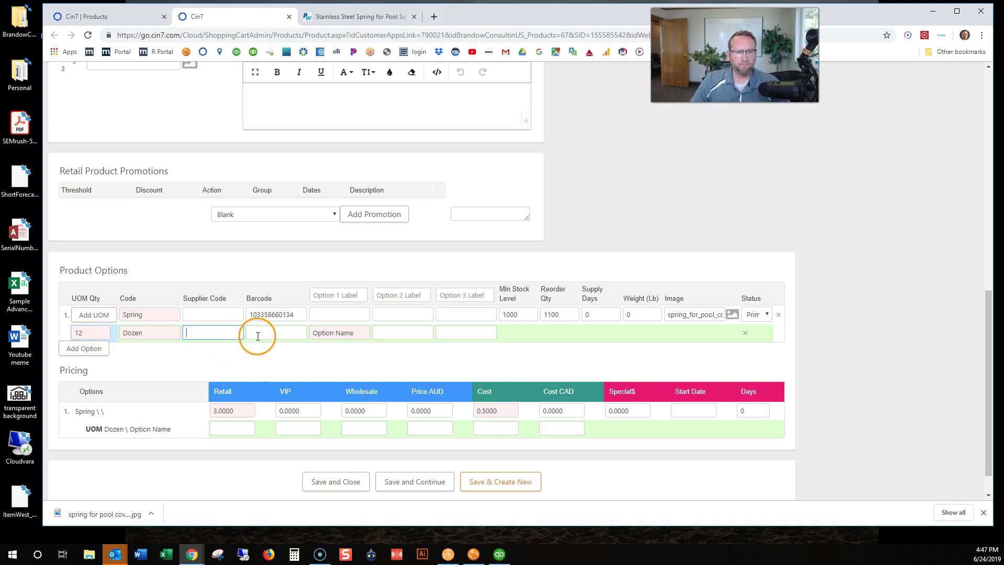
{"action": "left_click", "coordinate": [294, 315]}
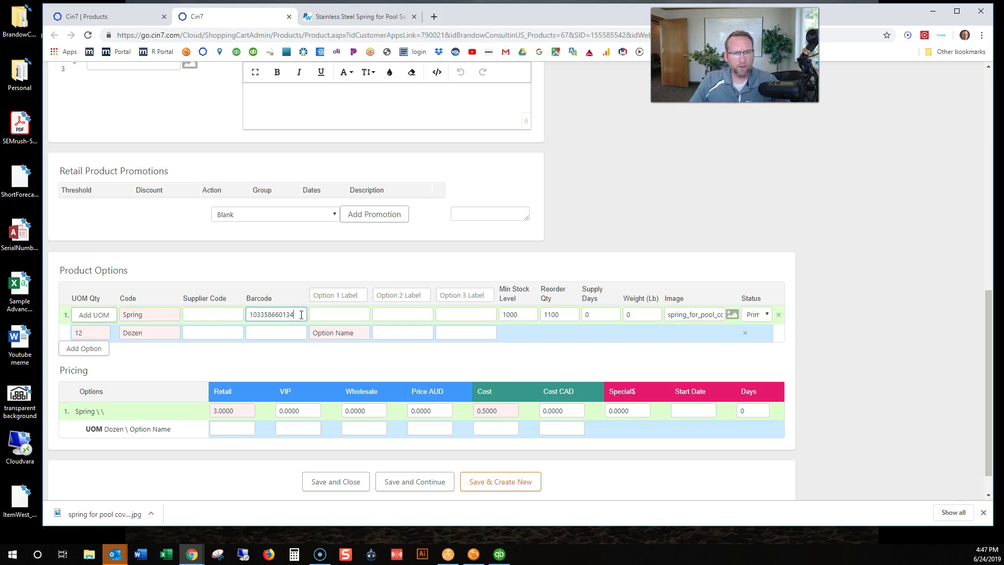
{"action": "left_click", "coordinate": [267, 331]}
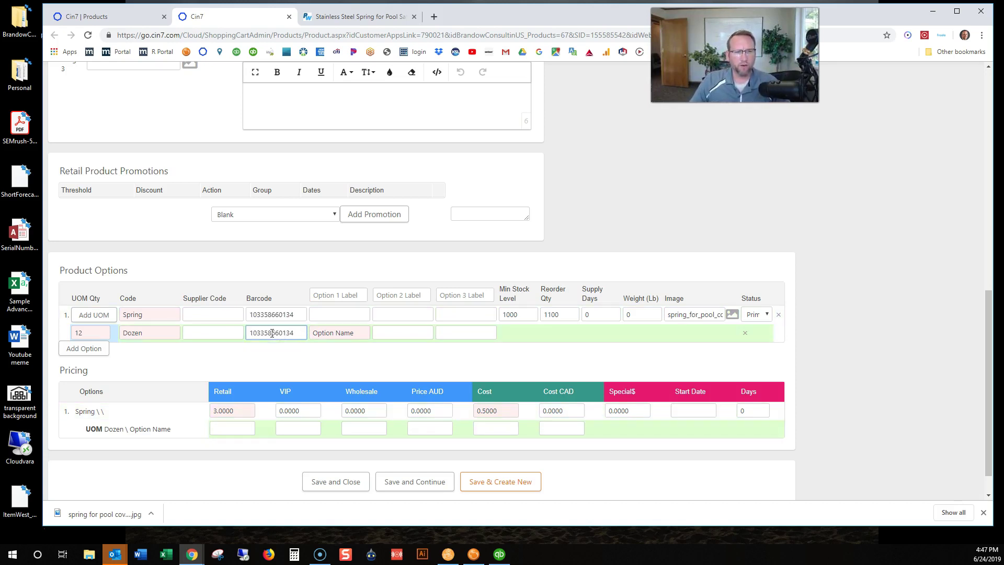
{"action": "left_click", "coordinate": [218, 331]}
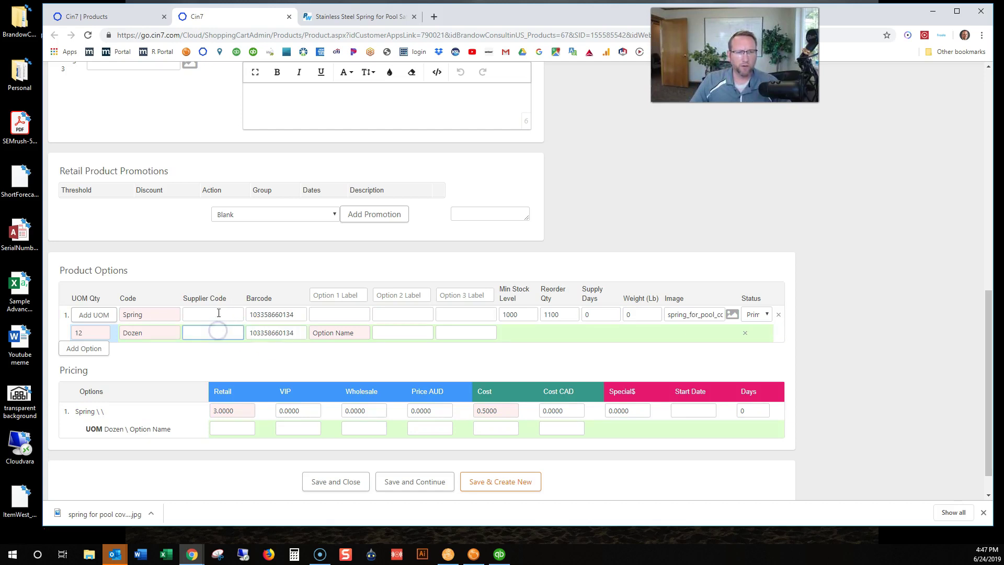
{"action": "left_click", "coordinate": [219, 311]}
{"action": "left_click", "coordinate": [220, 334]}
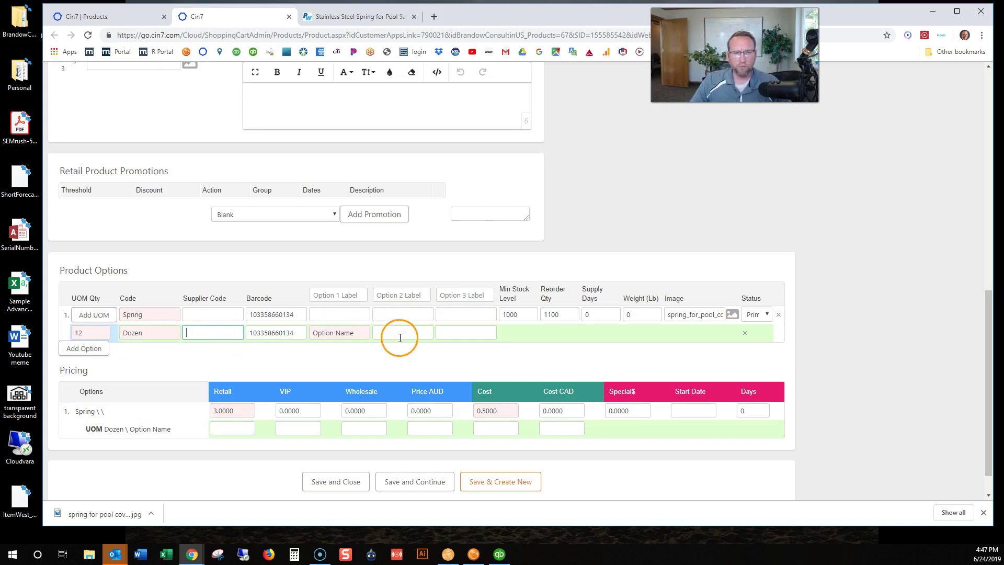
{"action": "left_click", "coordinate": [93, 316]}
{"action": "type", "text": "100"}
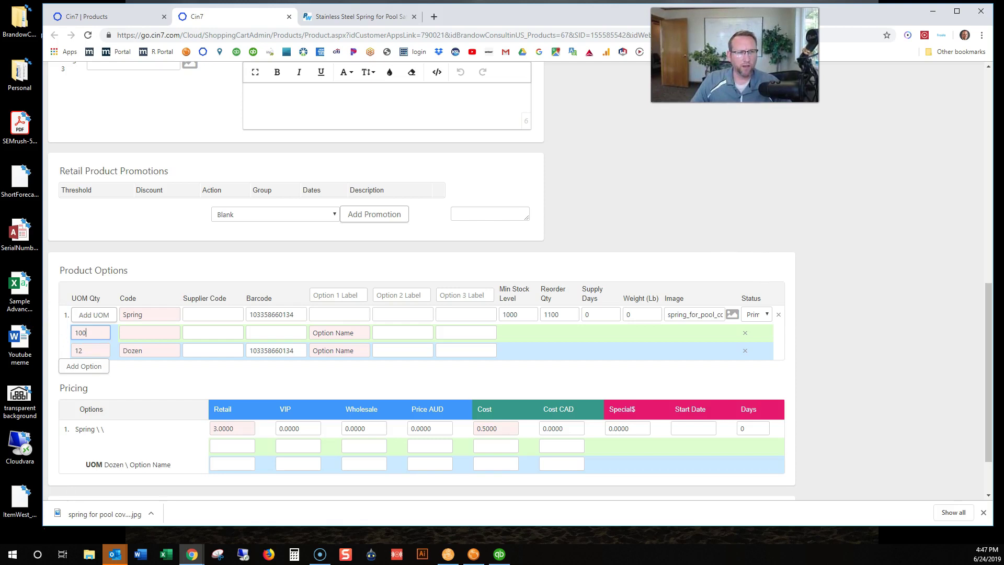
{"action": "left_click", "coordinate": [145, 330]}
{"action": "type", "text": "Case"}
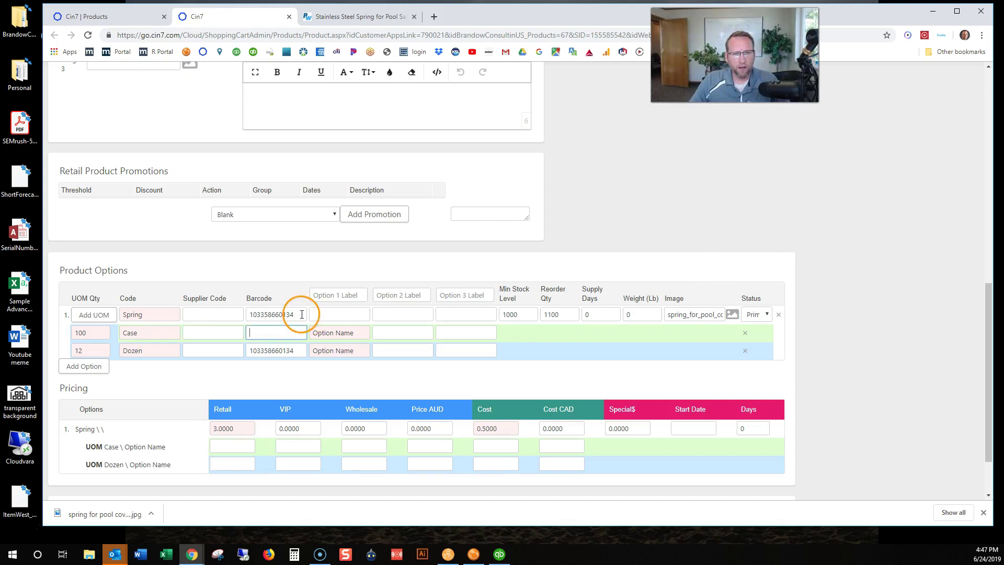
{"action": "left_click_drag", "start_coordinate": [298, 314], "coordinate": [259, 310]}
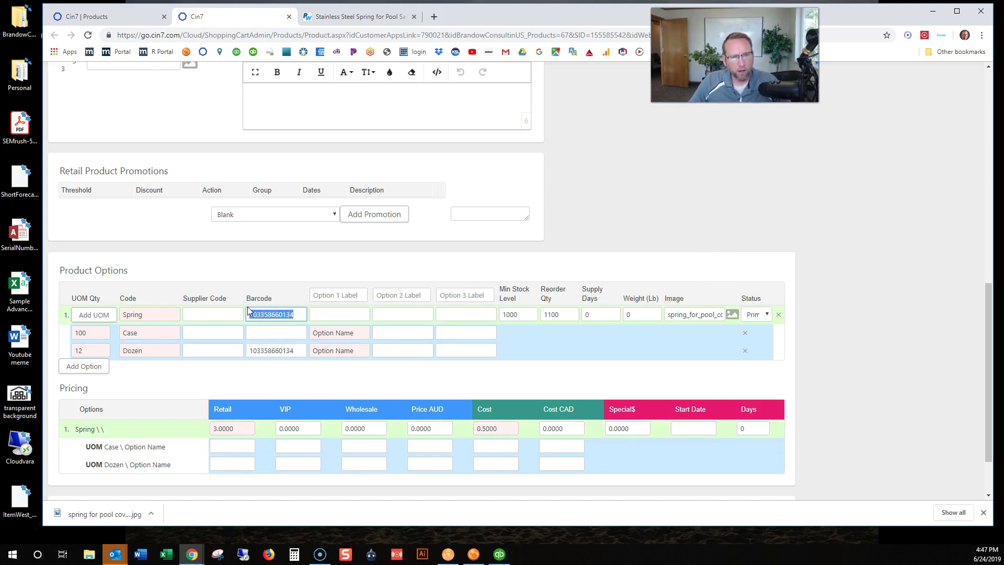
{"action": "left_click", "coordinate": [274, 331]}
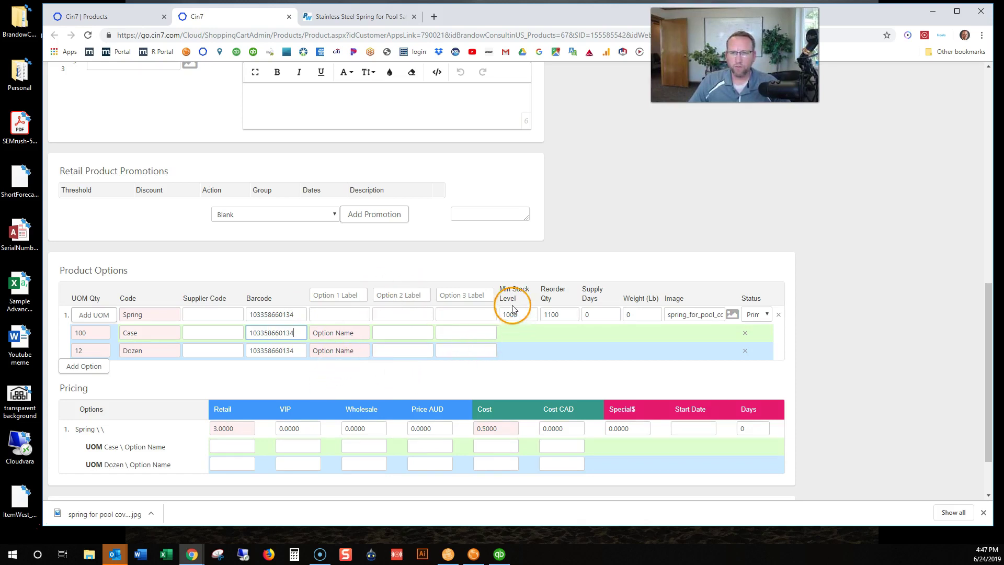
{"action": "scroll", "coordinate": [419, 284], "scroll_direction": "down", "scroll_amount": 1}
{"action": "scroll", "coordinate": [368, 285], "scroll_direction": "up", "scroll_amount": 2}
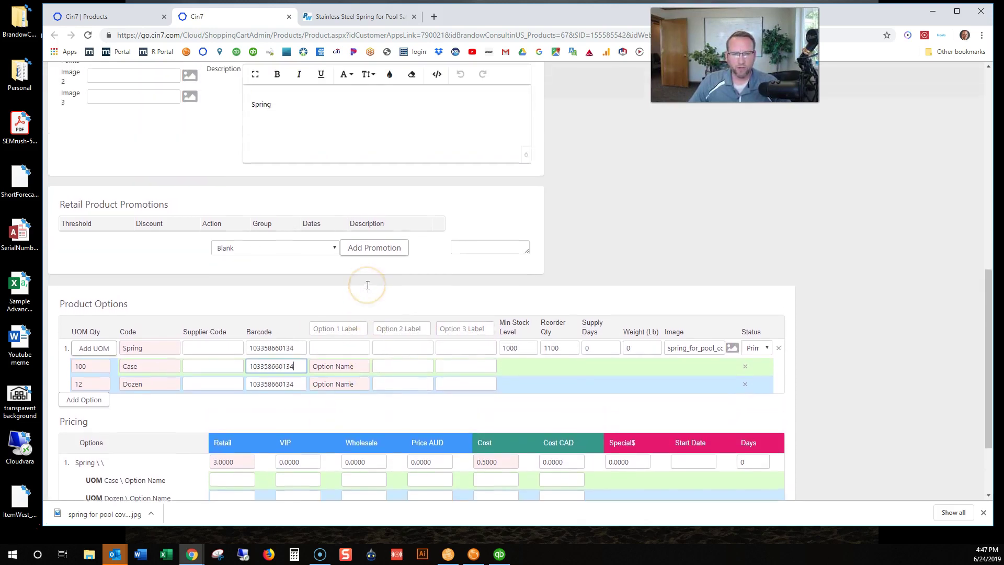
{"action": "scroll", "coordinate": [368, 285], "scroll_direction": "down", "scroll_amount": 2}
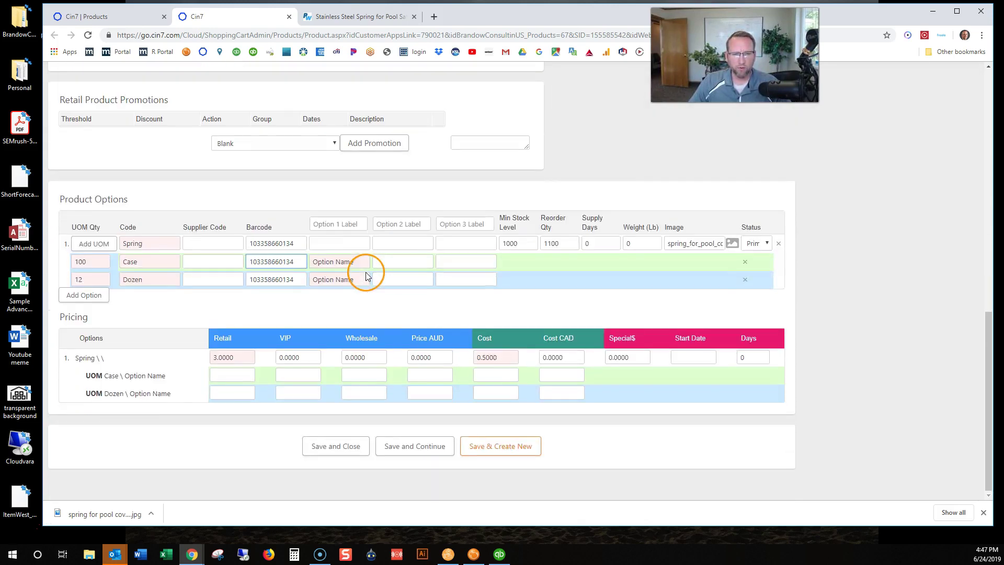
Step: Save Spring with its Case and Dozen units, review it, and return to the products list
{"action": "left_click", "coordinate": [400, 451]}
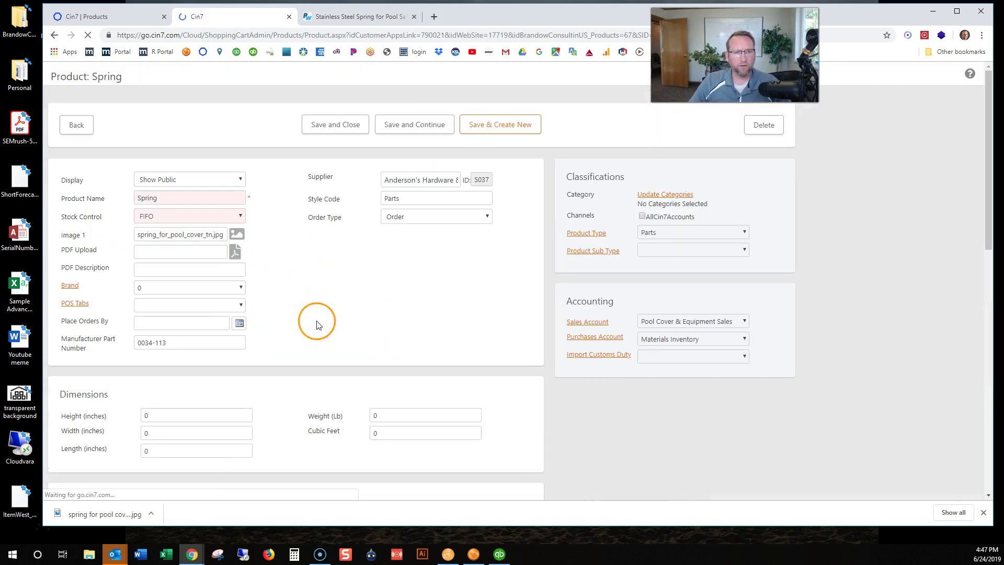
{"action": "scroll", "coordinate": [350, 296], "scroll_direction": "down", "scroll_amount": 3}
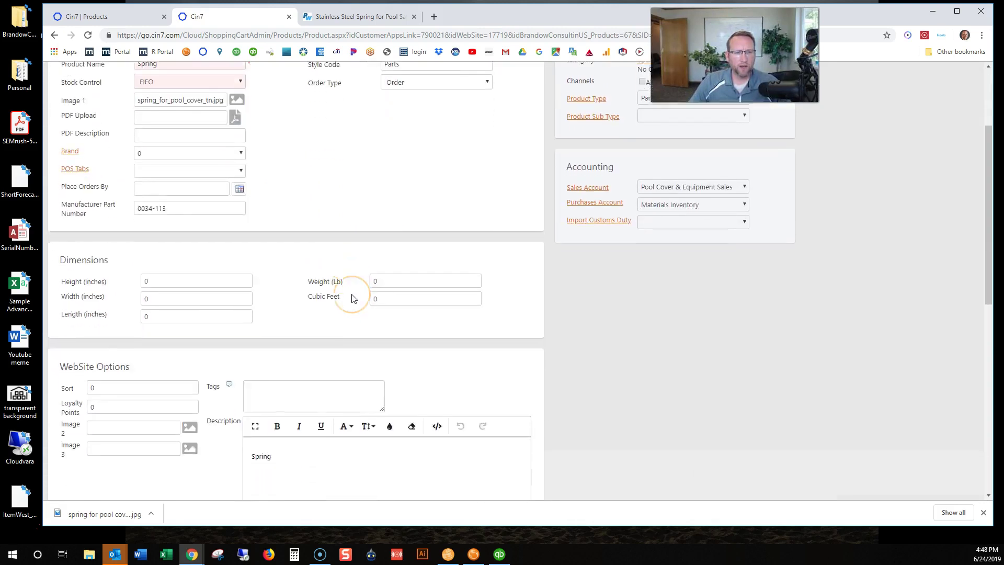
{"action": "scroll", "coordinate": [351, 296], "scroll_direction": "down", "scroll_amount": 4}
{"action": "scroll", "coordinate": [352, 298], "scroll_direction": "down", "scroll_amount": 2}
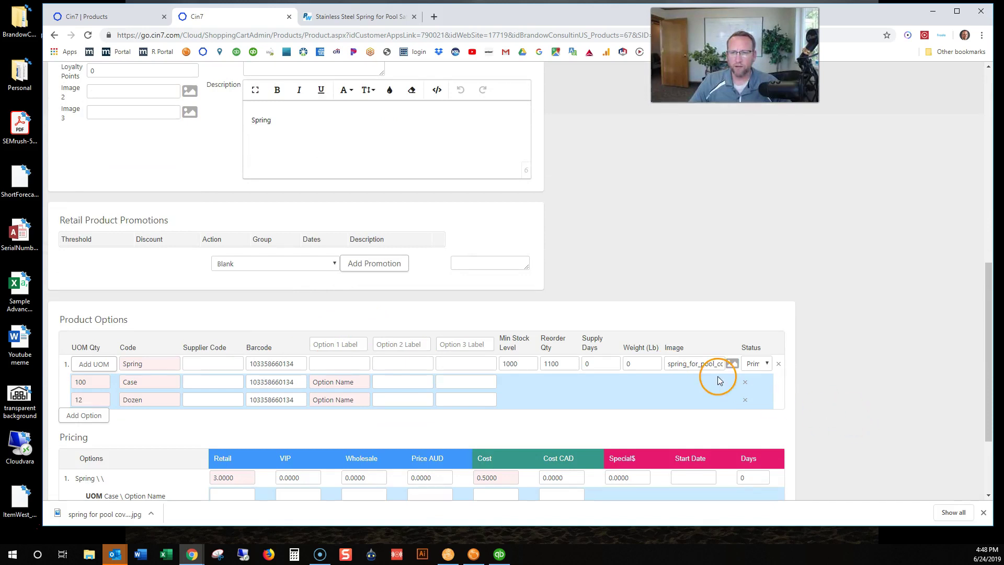
{"action": "scroll", "coordinate": [270, 230], "scroll_direction": "up", "scroll_amount": 5}
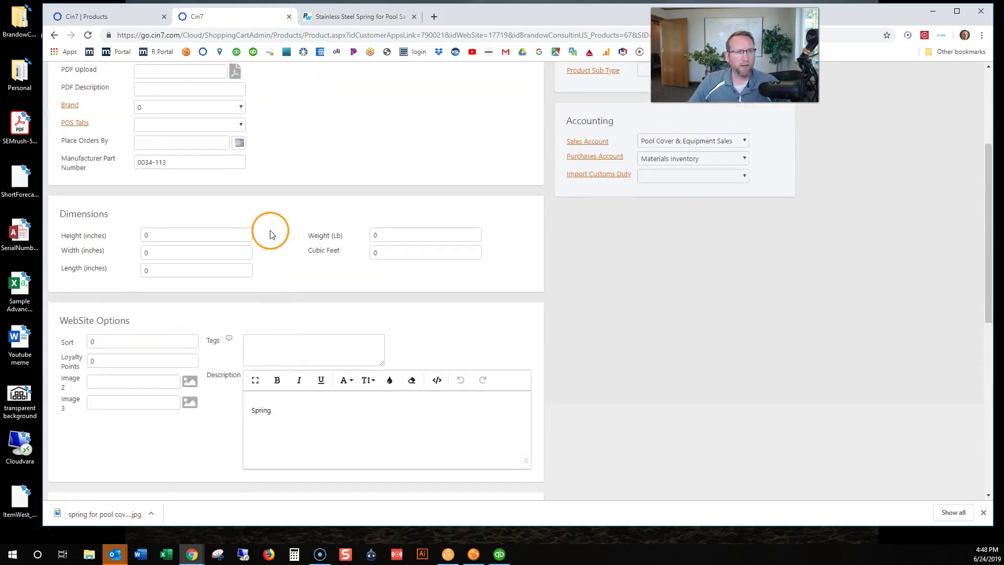
{"action": "scroll", "coordinate": [269, 230], "scroll_direction": "up", "scroll_amount": 4}
{"action": "left_click", "coordinate": [68, 117]}
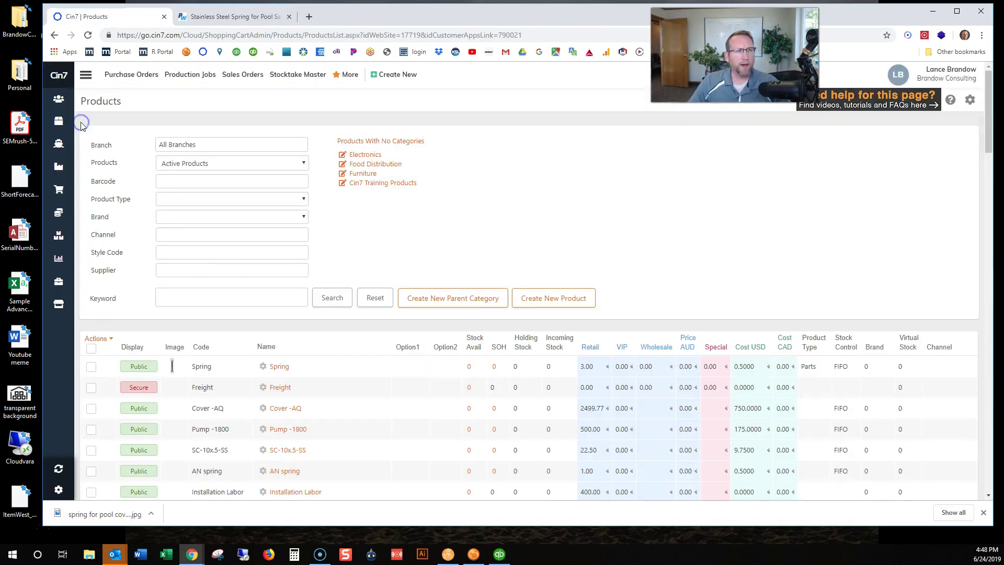
{"action": "left_click", "coordinate": [58, 148]}
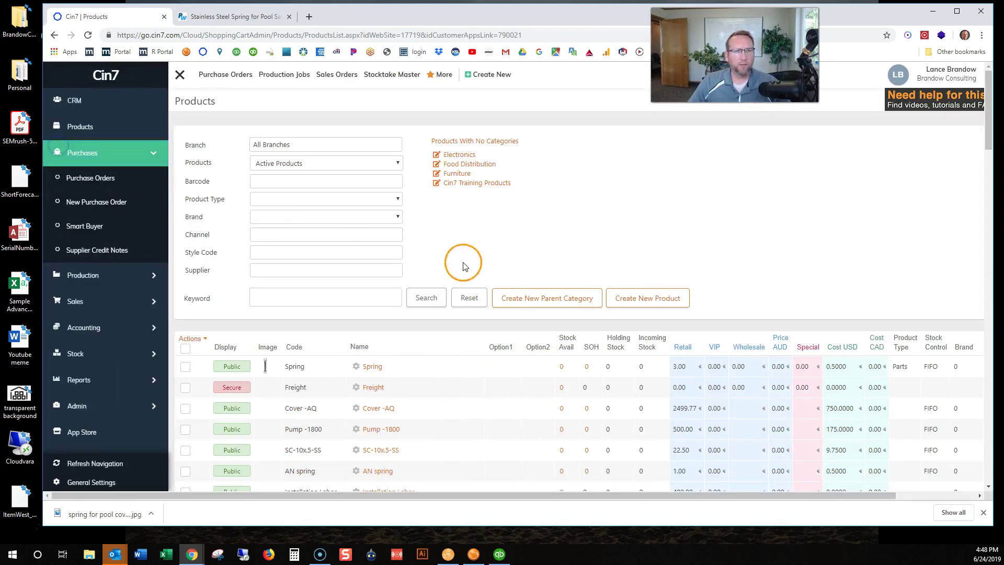
Step: Start a new purchase order with Andersons Hardware & Tools Supply as supplier
{"action": "left_click", "coordinate": [82, 206]}
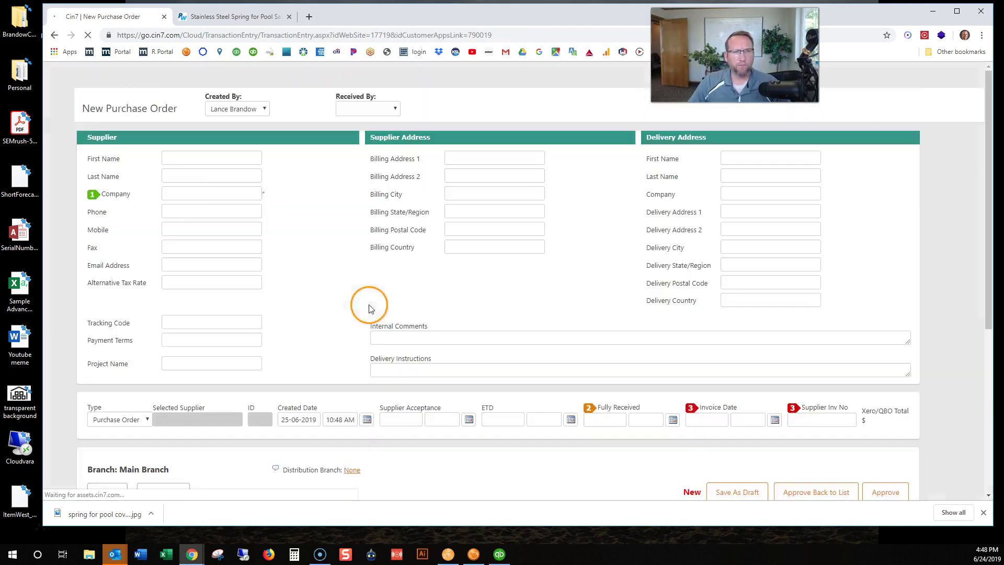
{"action": "left_click", "coordinate": [222, 193]}
{"action": "type", "text": "and"}
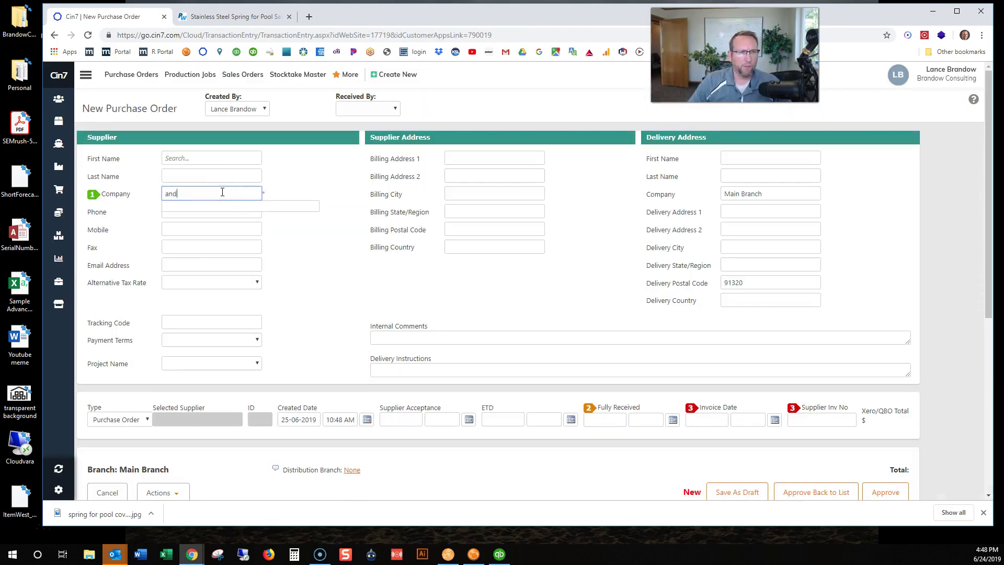
{"action": "left_click", "coordinate": [343, 315]}
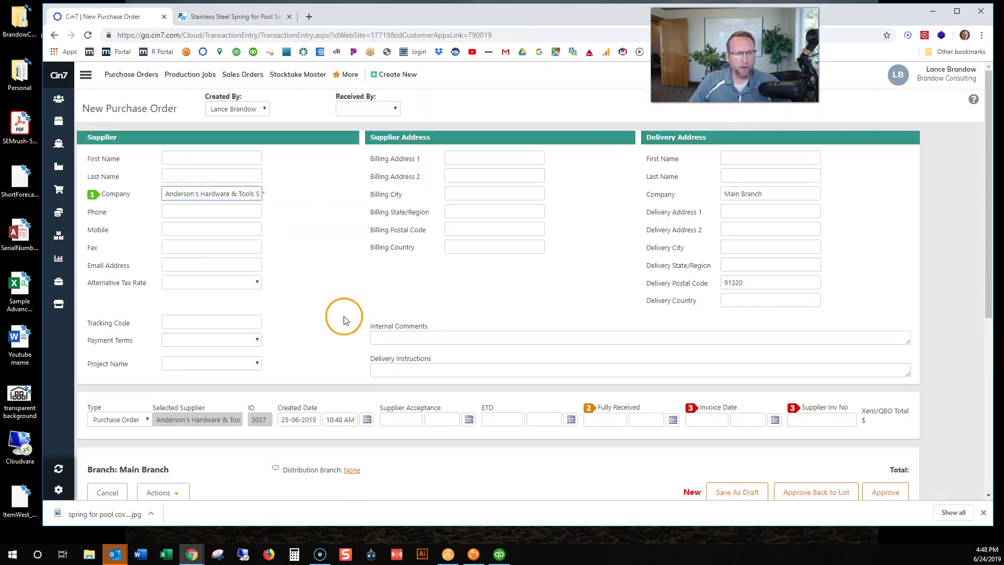
{"action": "scroll", "coordinate": [319, 324], "scroll_direction": "down", "scroll_amount": 3}
{"action": "scroll", "coordinate": [305, 307], "scroll_direction": "down", "scroll_amount": 2}
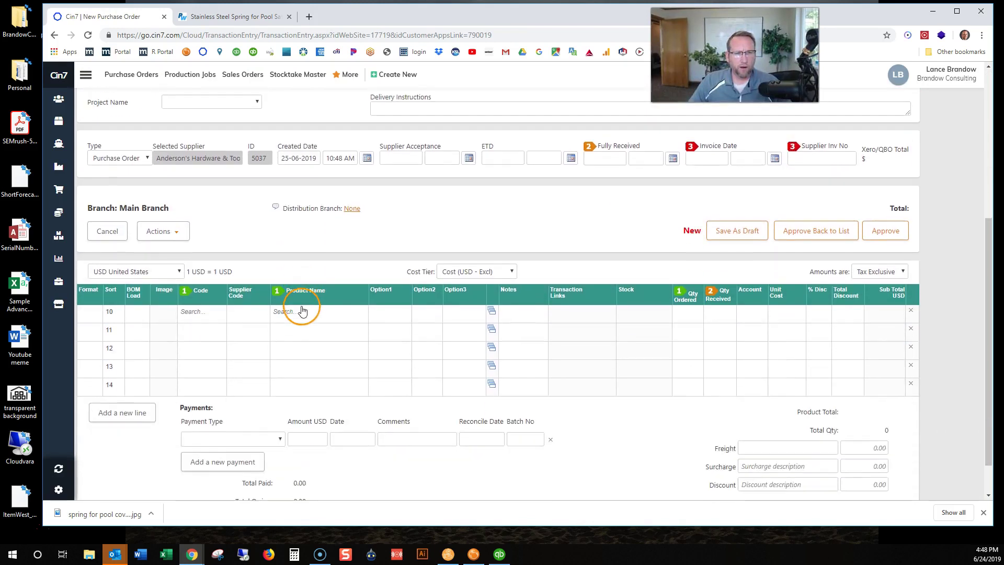
Step: Add Spring to the order, bought by the 100-unit Case, totalling 50.00
{"action": "left_click", "coordinate": [292, 318]}
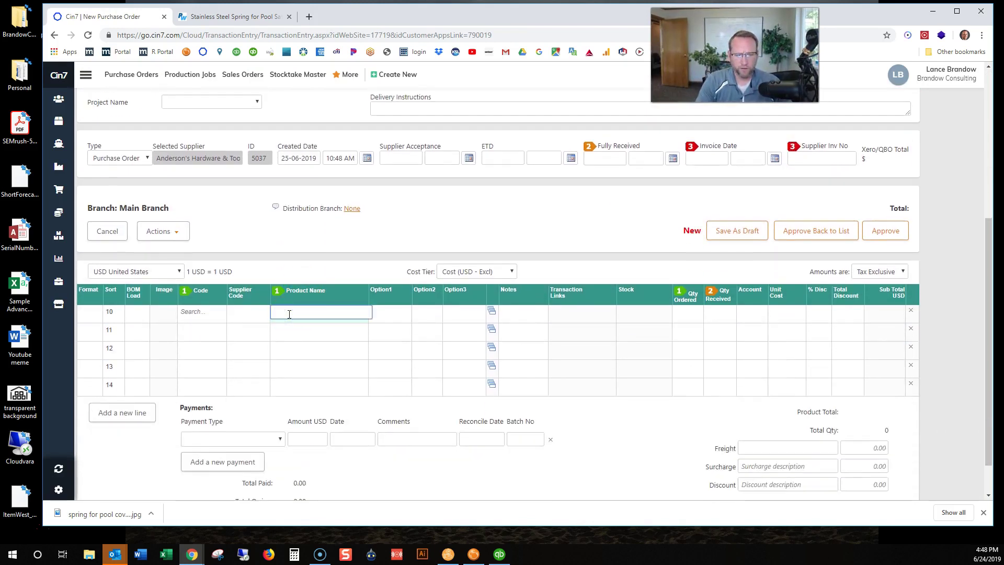
{"action": "type", "text": "spring"}
{"action": "key", "text": "Return"}
{"action": "left_click", "coordinate": [583, 315]}
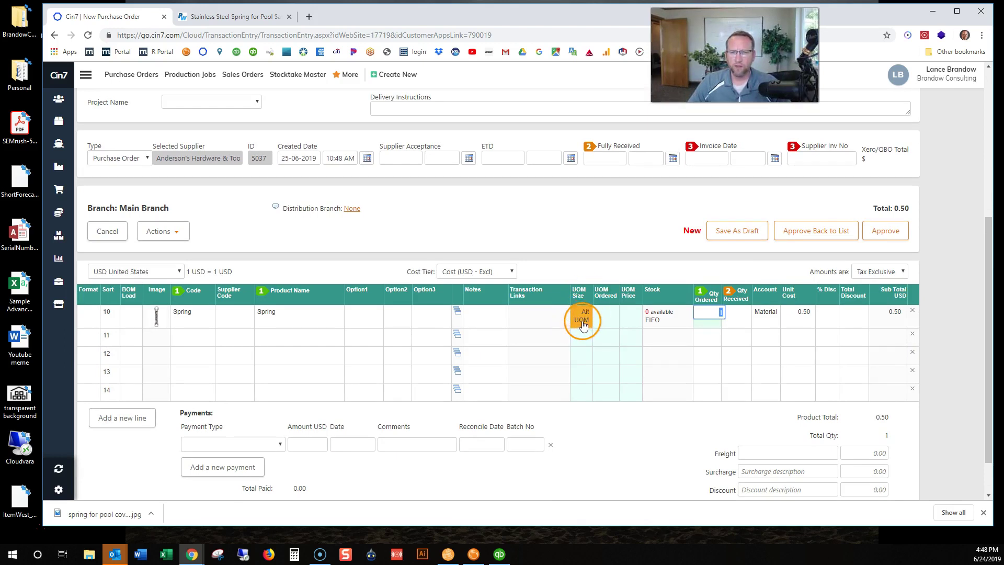
{"action": "left_click", "coordinate": [584, 324]}
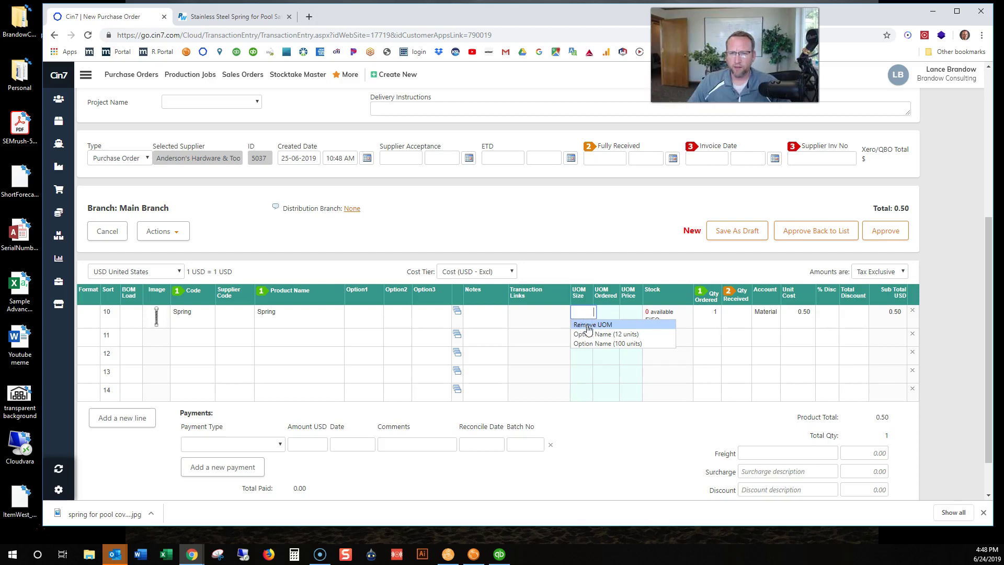
{"action": "left_click", "coordinate": [605, 346]}
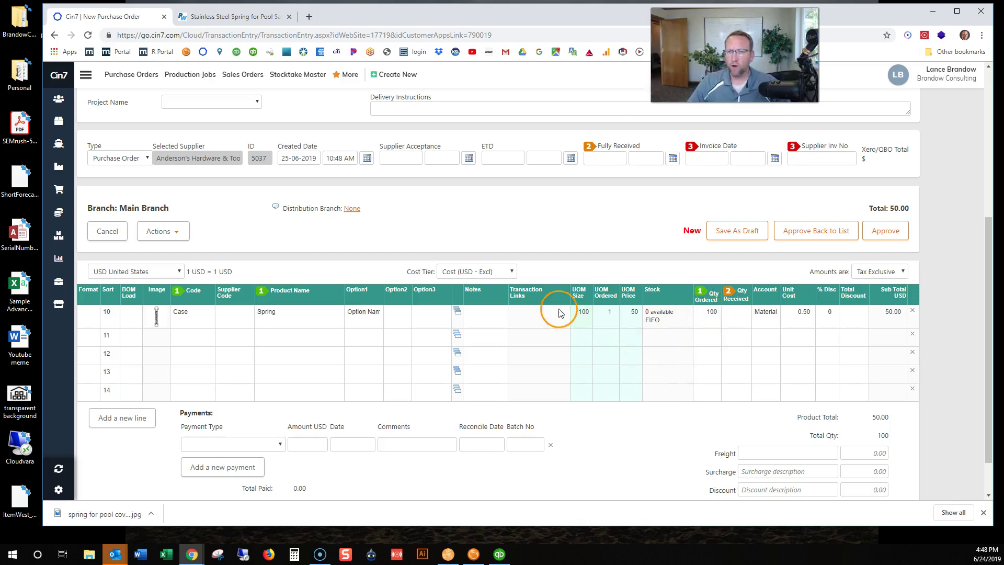
{"action": "scroll", "coordinate": [563, 230], "scroll_direction": "up", "scroll_amount": 2}
{"action": "scroll", "coordinate": [563, 230], "scroll_direction": "up", "scroll_amount": 3}
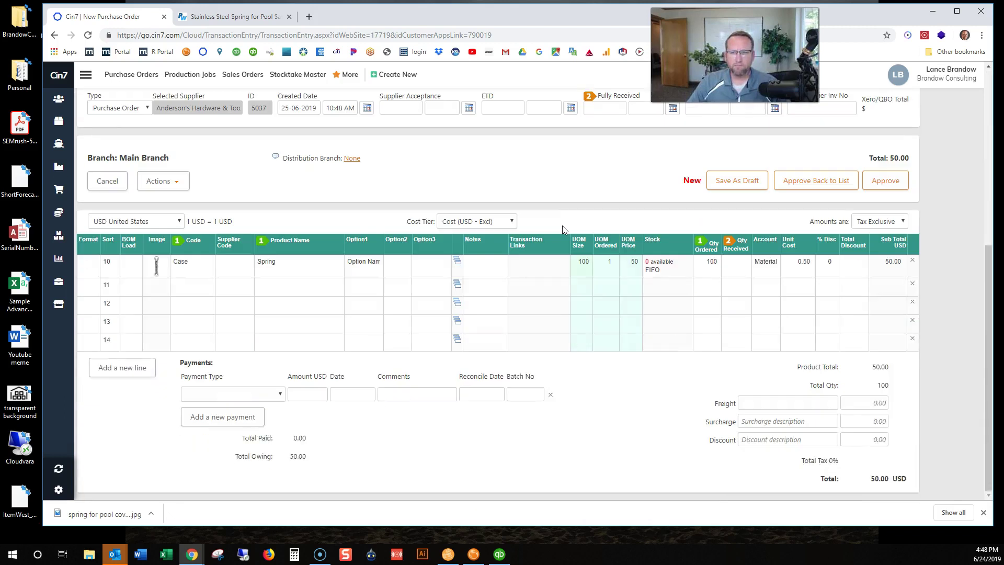
Step: Start a new sales order for customer Somewhere llc
{"action": "left_click", "coordinate": [58, 189]}
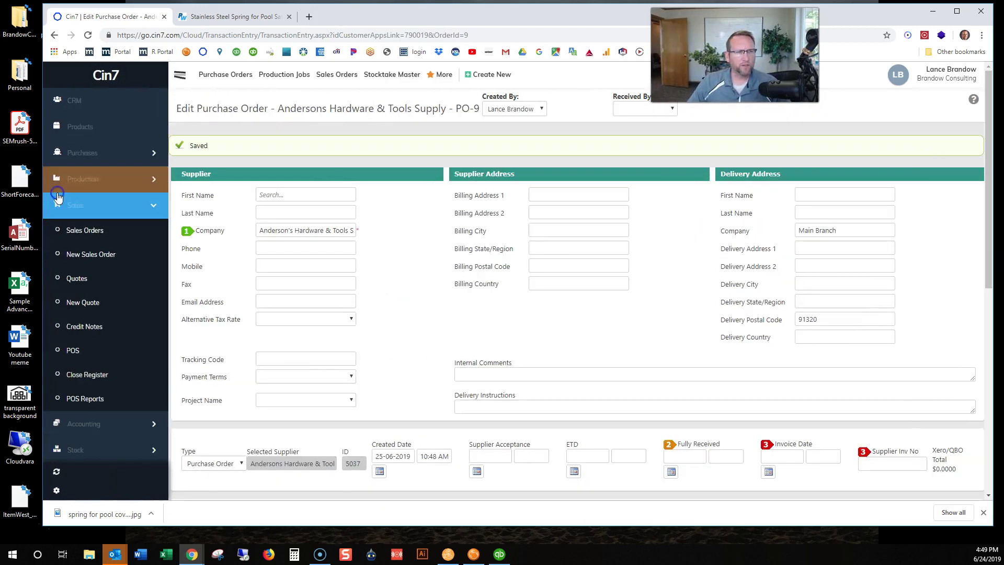
{"action": "left_click", "coordinate": [90, 255]}
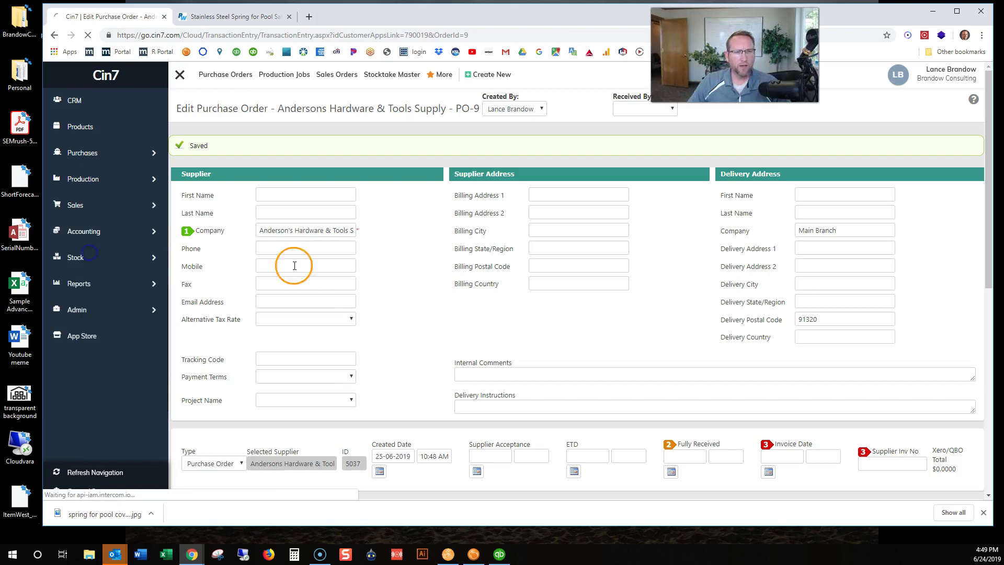
{"action": "left_click", "coordinate": [225, 195]}
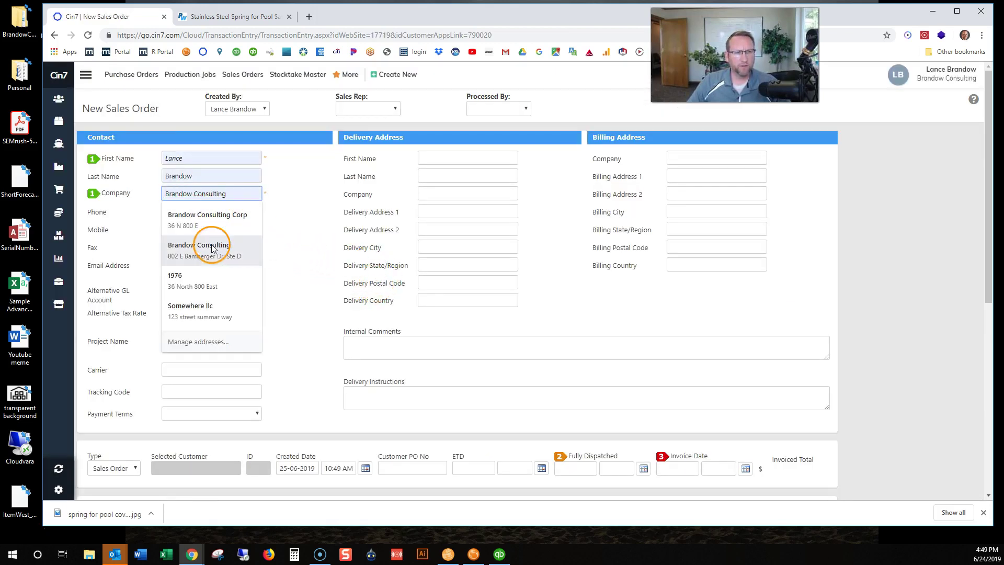
{"action": "left_click", "coordinate": [209, 304]}
{"action": "scroll", "coordinate": [303, 225], "scroll_direction": "down", "scroll_amount": 2}
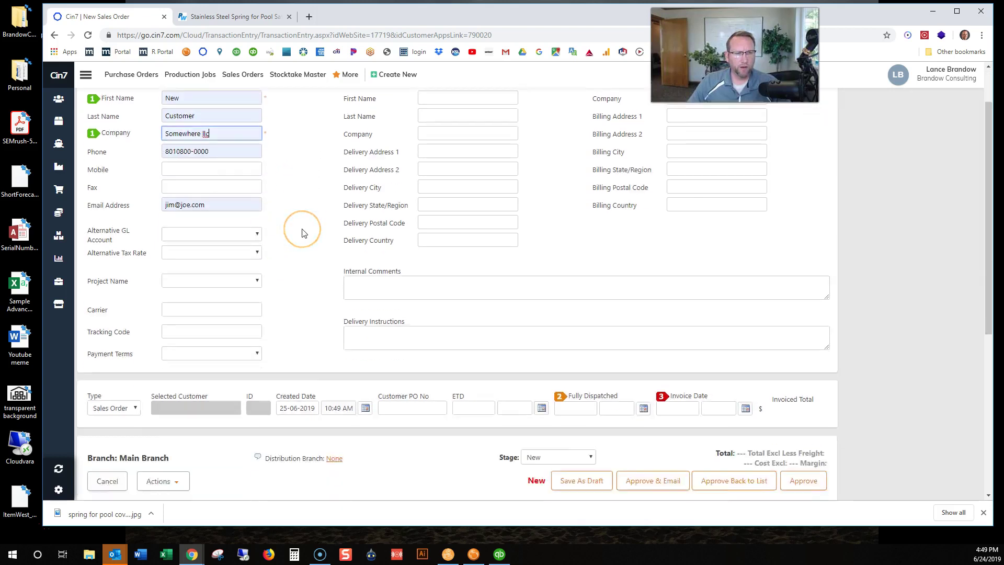
{"action": "scroll", "coordinate": [302, 231], "scroll_direction": "down", "scroll_amount": 3}
Step: Add Spring sold by the 12-unit Dozen and save the order as a draft
{"action": "left_click", "coordinate": [279, 362]}
{"action": "type", "text": "spring"}
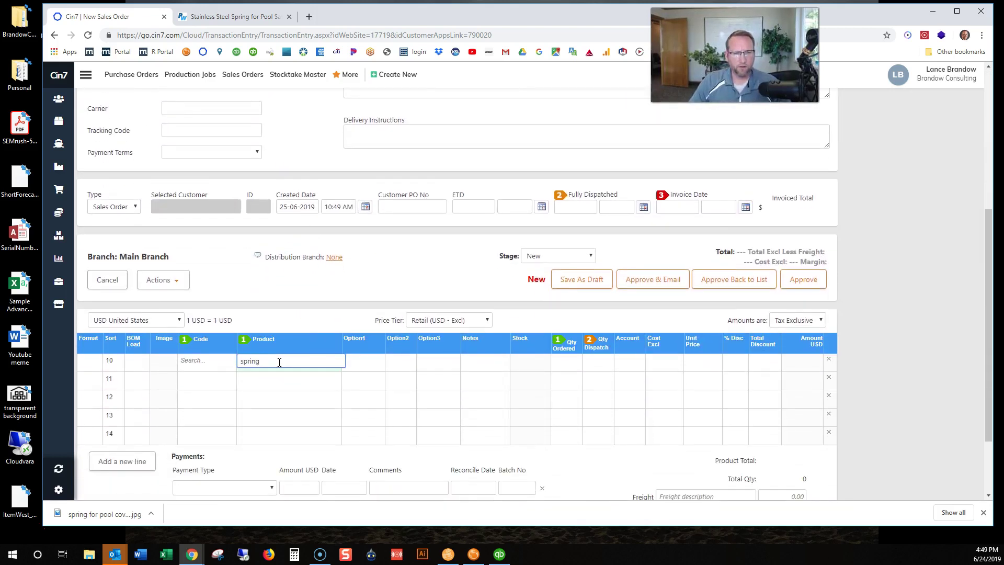
{"action": "left_click", "coordinate": [258, 392]}
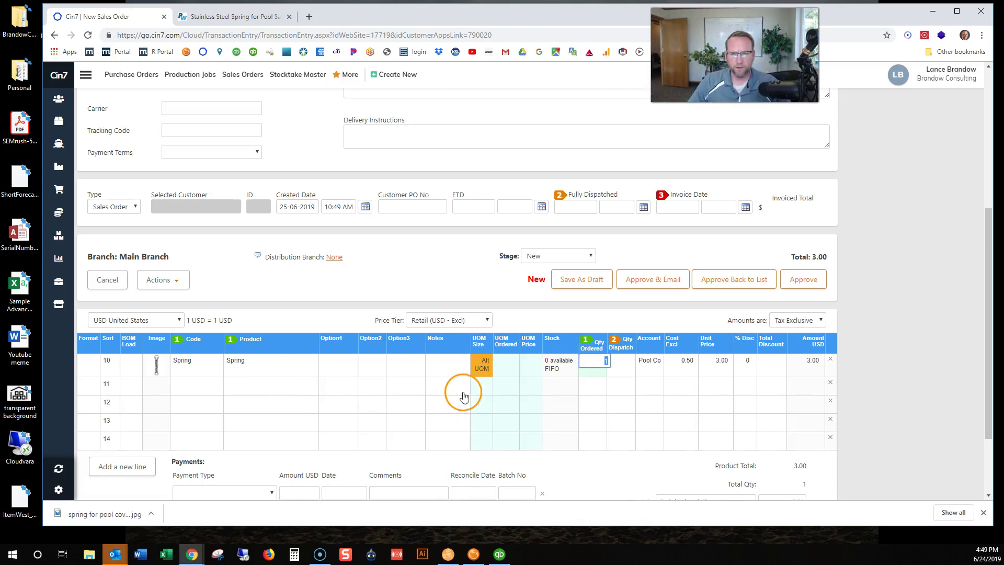
{"action": "left_click", "coordinate": [482, 382]}
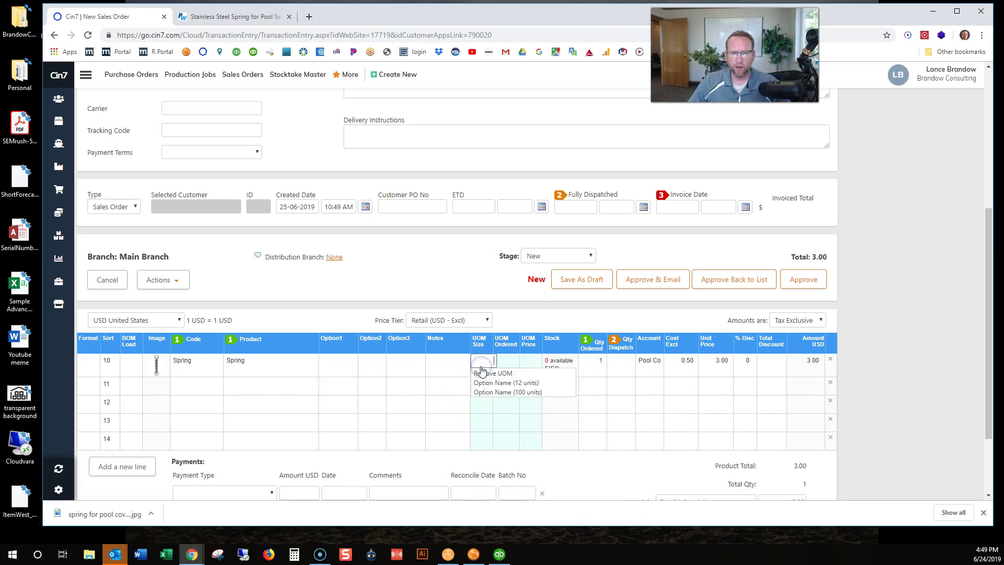
{"action": "left_click", "coordinate": [487, 382]}
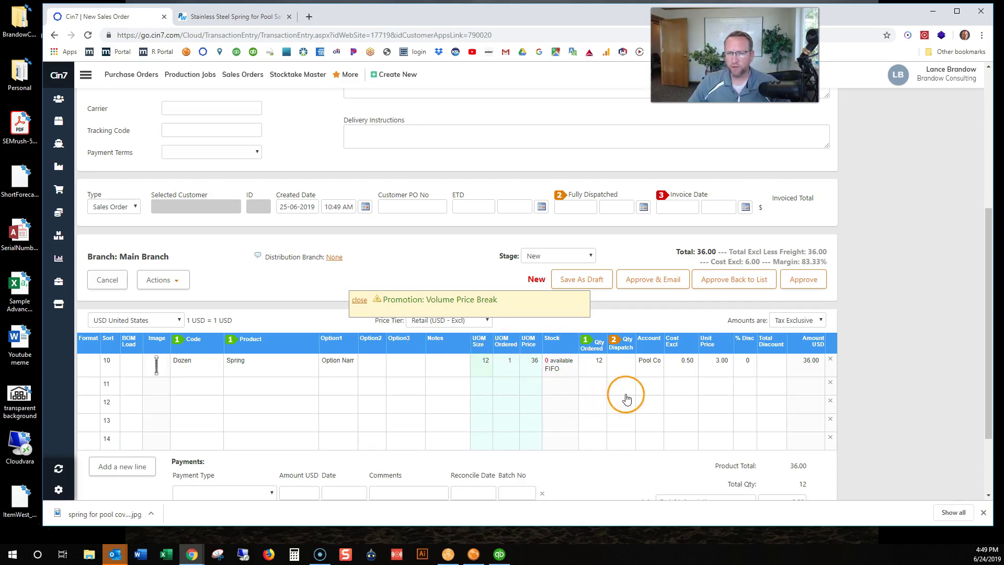
{"action": "scroll", "coordinate": [625, 396], "scroll_direction": "down", "scroll_amount": 1}
{"action": "scroll", "coordinate": [626, 398], "scroll_direction": "down", "scroll_amount": 1}
{"action": "scroll", "coordinate": [622, 393], "scroll_direction": "up", "scroll_amount": 1}
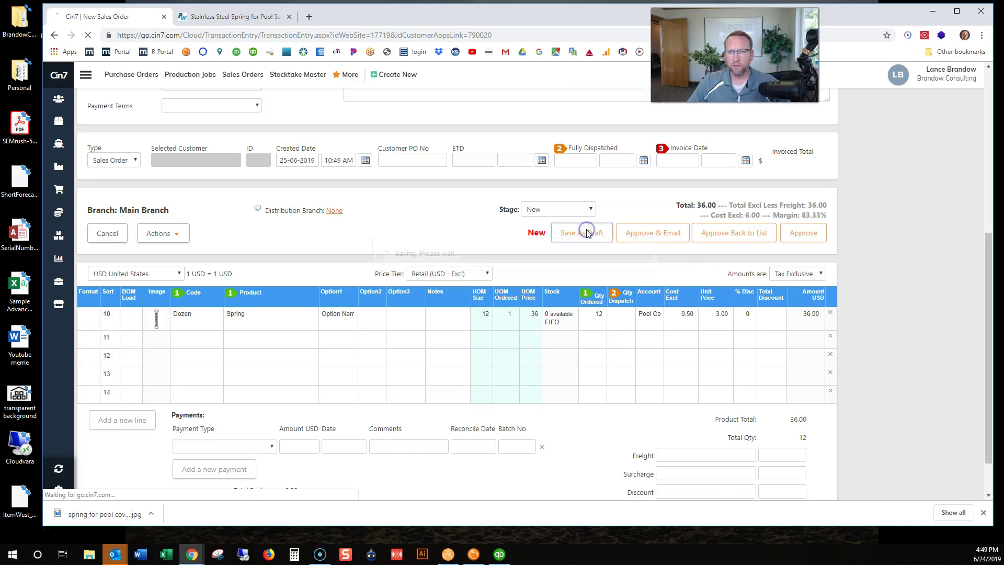
{"action": "left_click", "coordinate": [587, 234]}
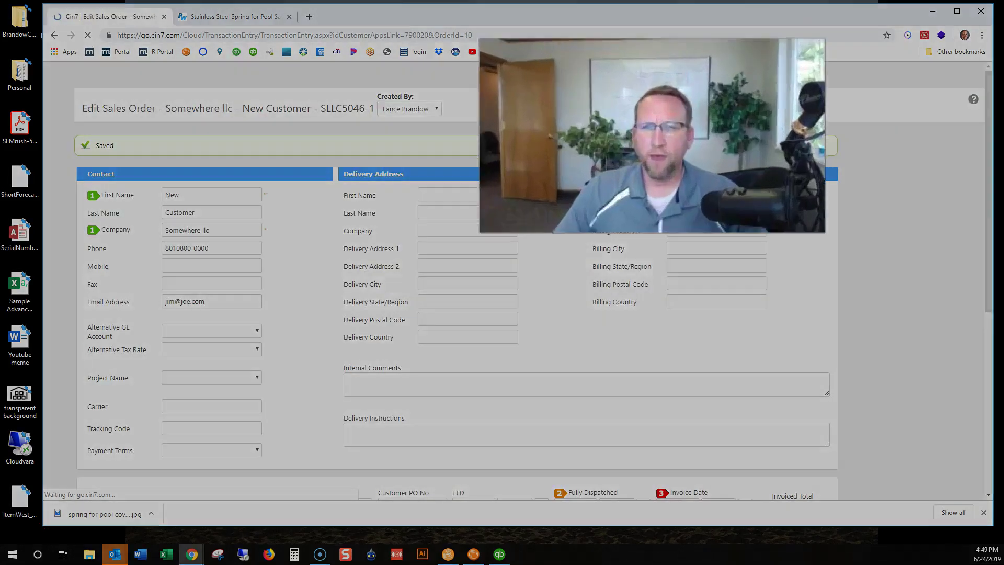